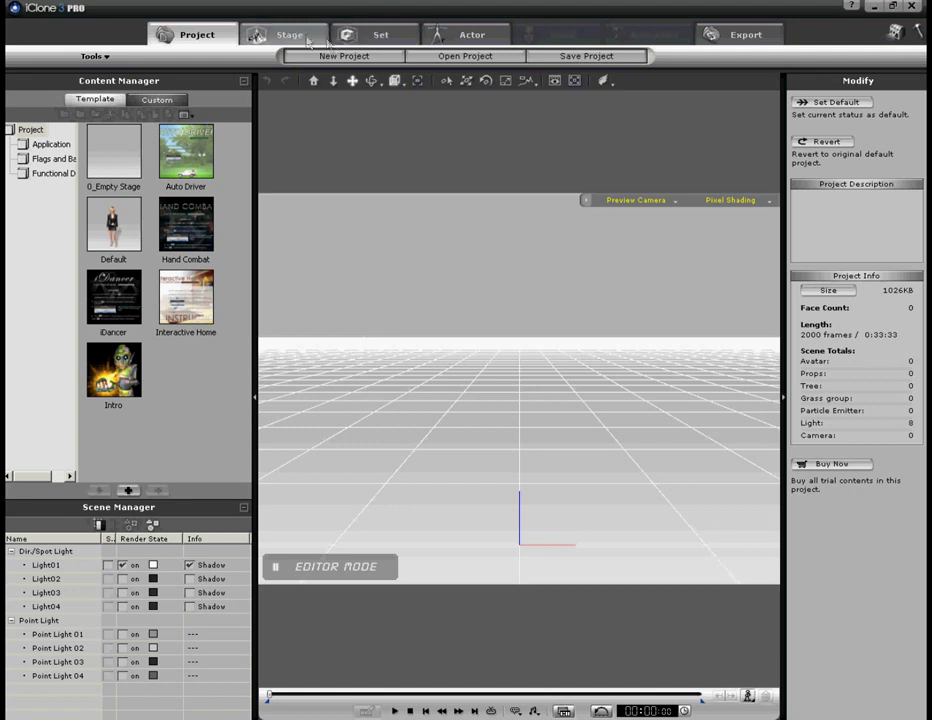
# Step: Switch to the Props library and expand 3D Blocks to show the Wall and Floor folder
pyautogui.click(378, 36)
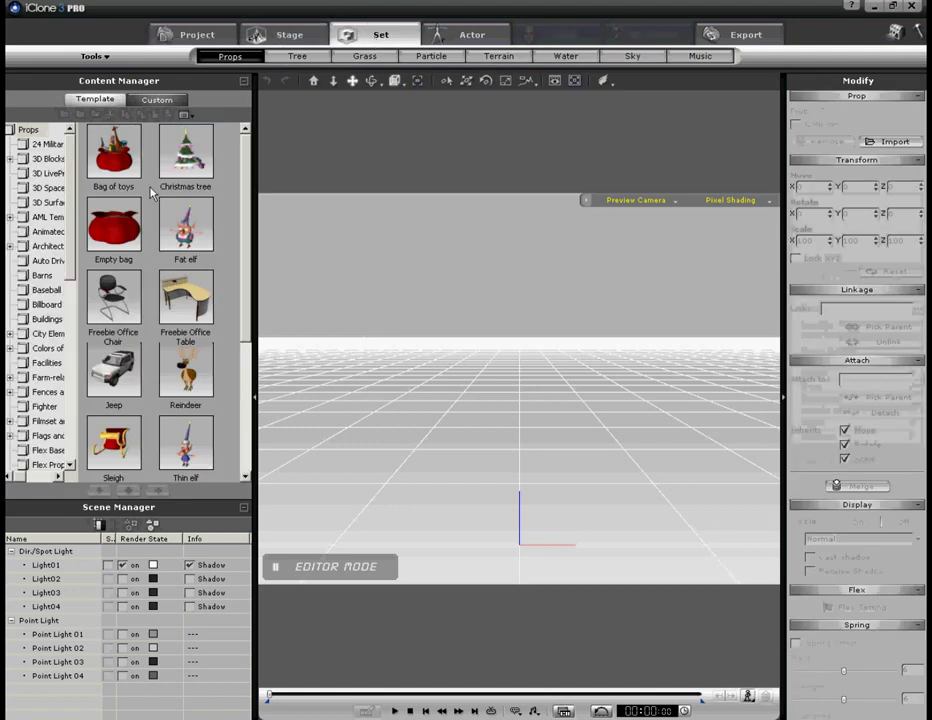
pyautogui.click(45, 204)
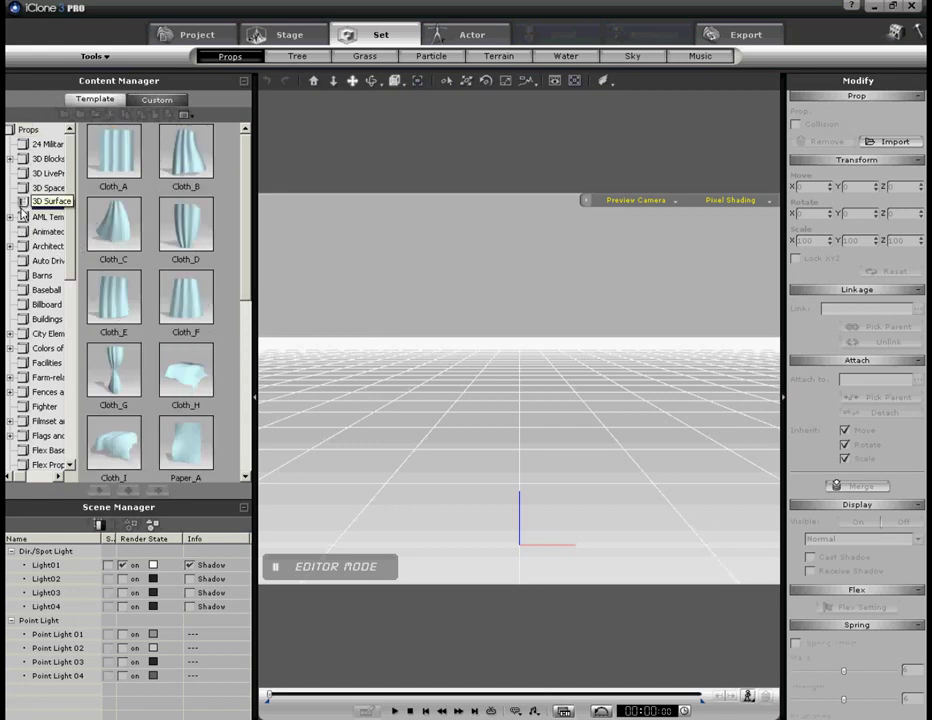
pyautogui.click(26, 188)
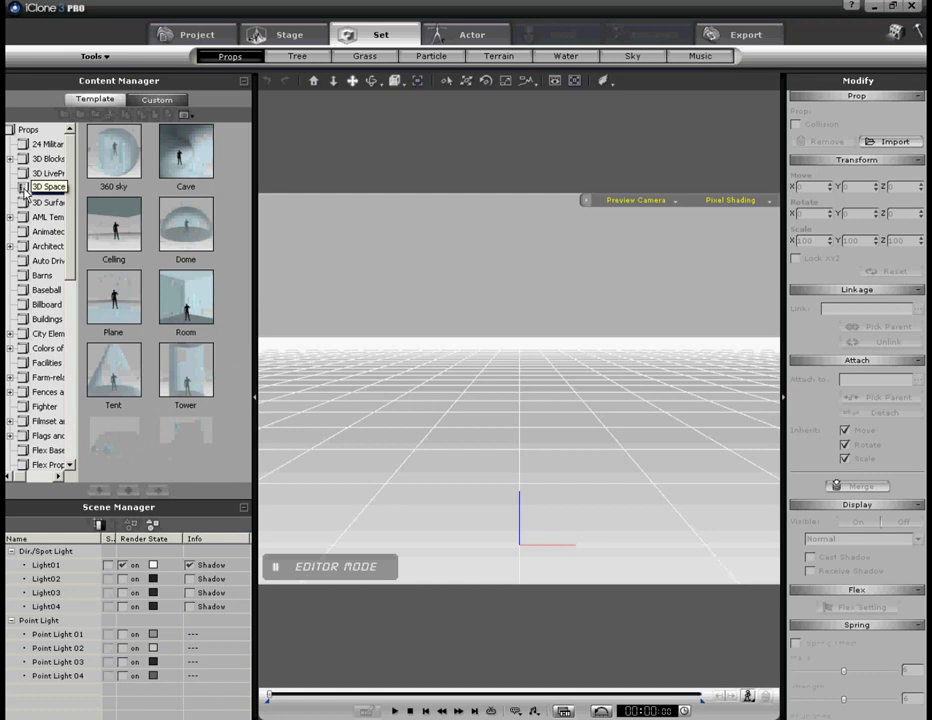
pyautogui.click(10, 246)
pyautogui.click(15, 160)
pyautogui.click(10, 159)
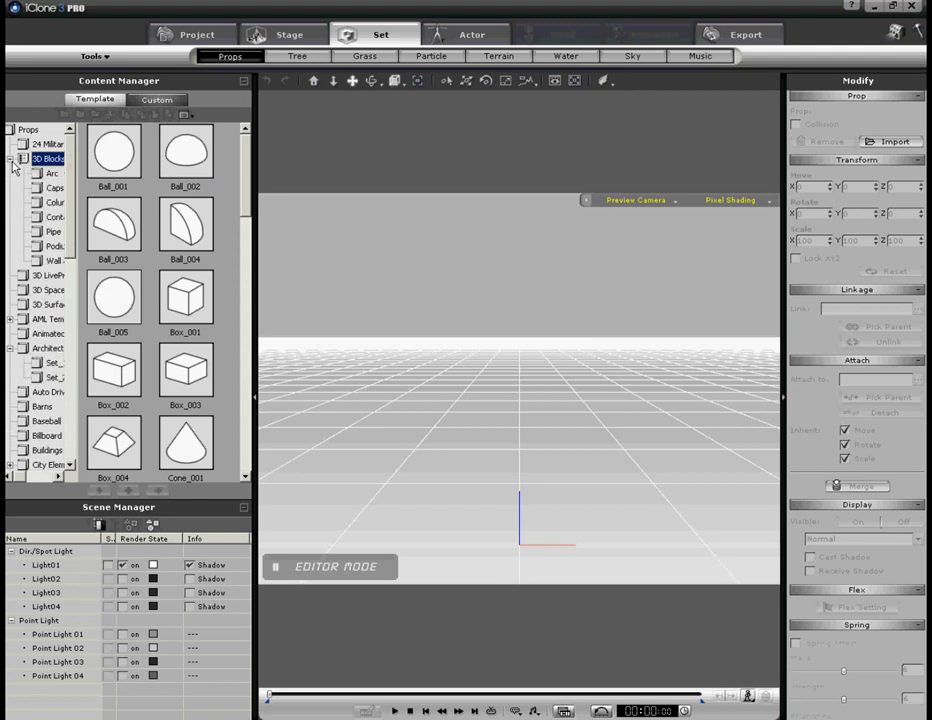
pyautogui.click(55, 260)
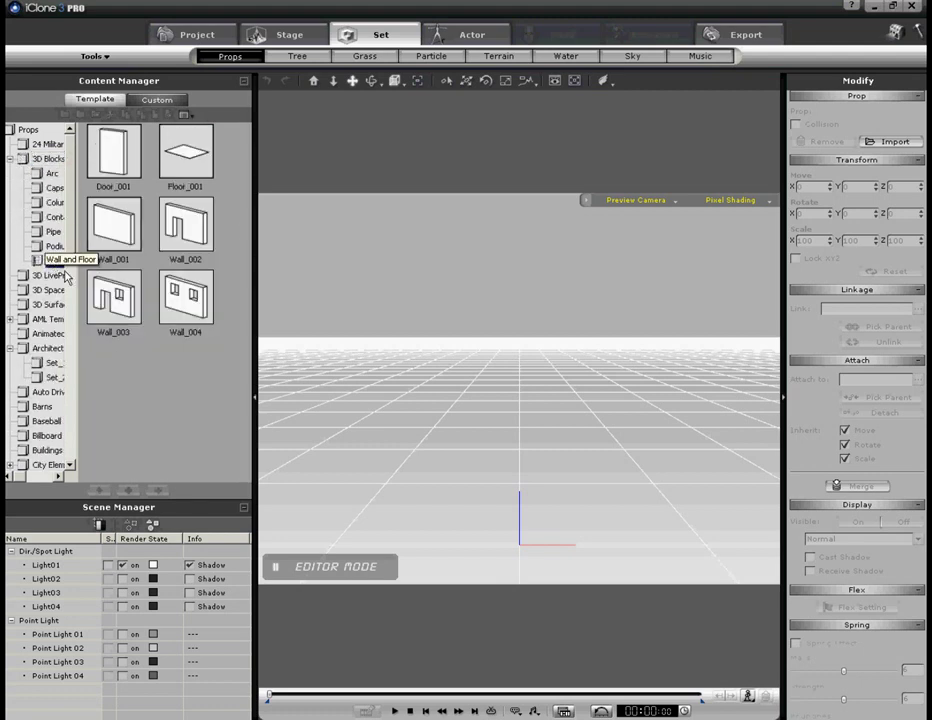
# Step: Add a Wall_001 prop to the scene, then zoom out and pan to frame it
pyautogui.doubleClick(116, 234)
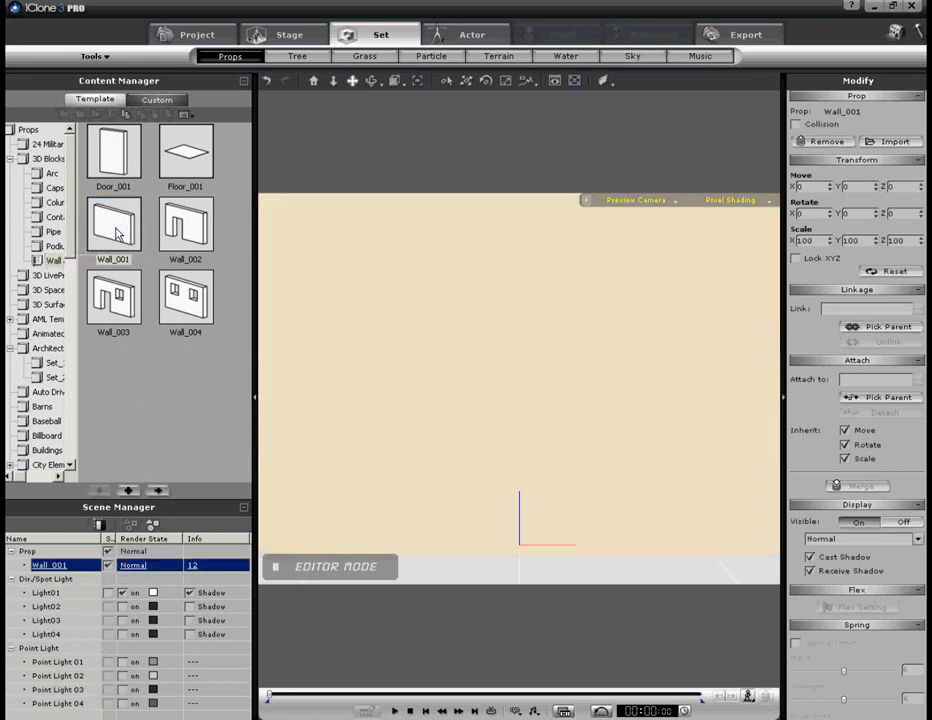
pyautogui.click(333, 83)
pyautogui.moveTo(466, 295); pyautogui.dragTo(438, 484)
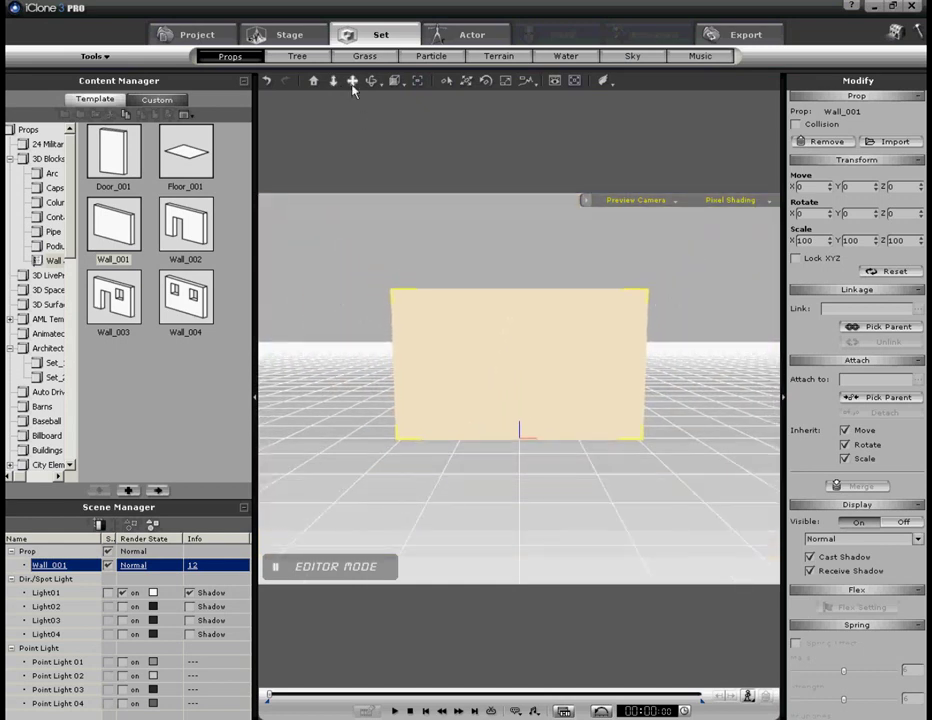
pyautogui.click(352, 82)
pyautogui.moveTo(472, 285); pyautogui.dragTo(477, 373)
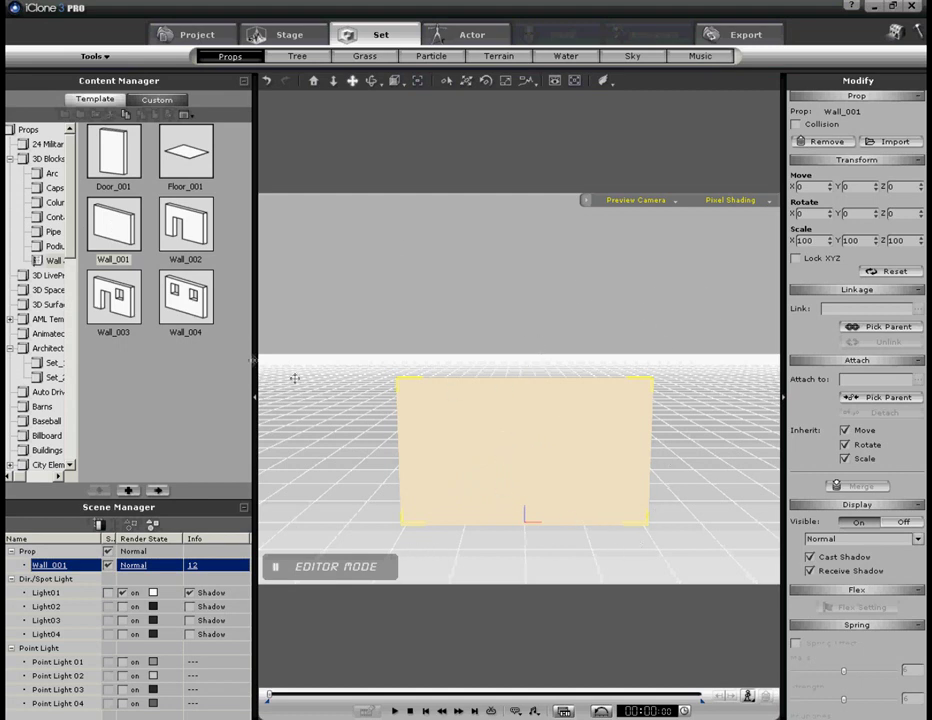
# Step: Add a second Wall_001 and raise it to Z 244 atop the first, checking alignment
pyautogui.doubleClick(118, 235)
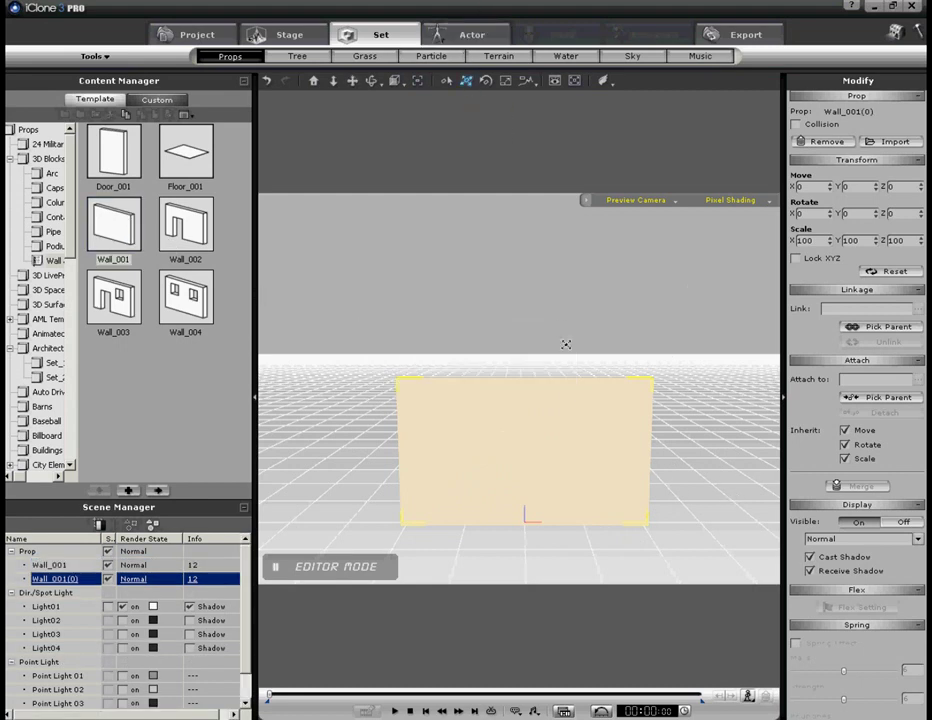
pyautogui.moveTo(570, 406); pyautogui.dragTo(571, 398)
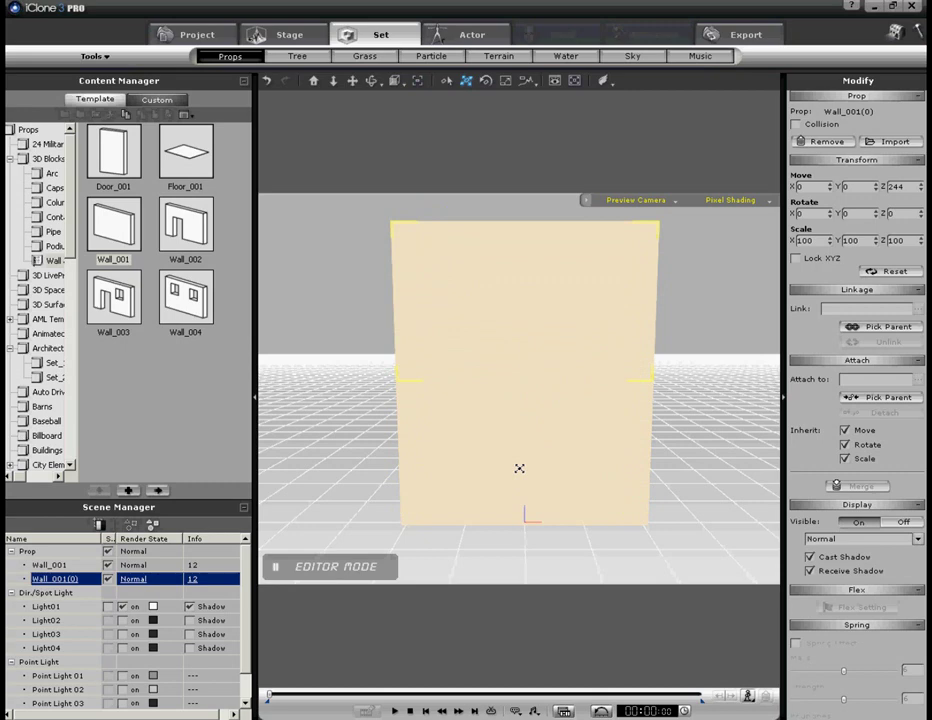
pyautogui.click(372, 81)
pyautogui.moveTo(632, 491)
pyautogui.mouseDown()
pyautogui.moveTo(493, 480)
pyautogui.moveTo(526, 503)
pyautogui.moveTo(595, 502)
pyautogui.moveTo(639, 485)
pyautogui.moveTo(628, 478)
pyautogui.mouseUp()
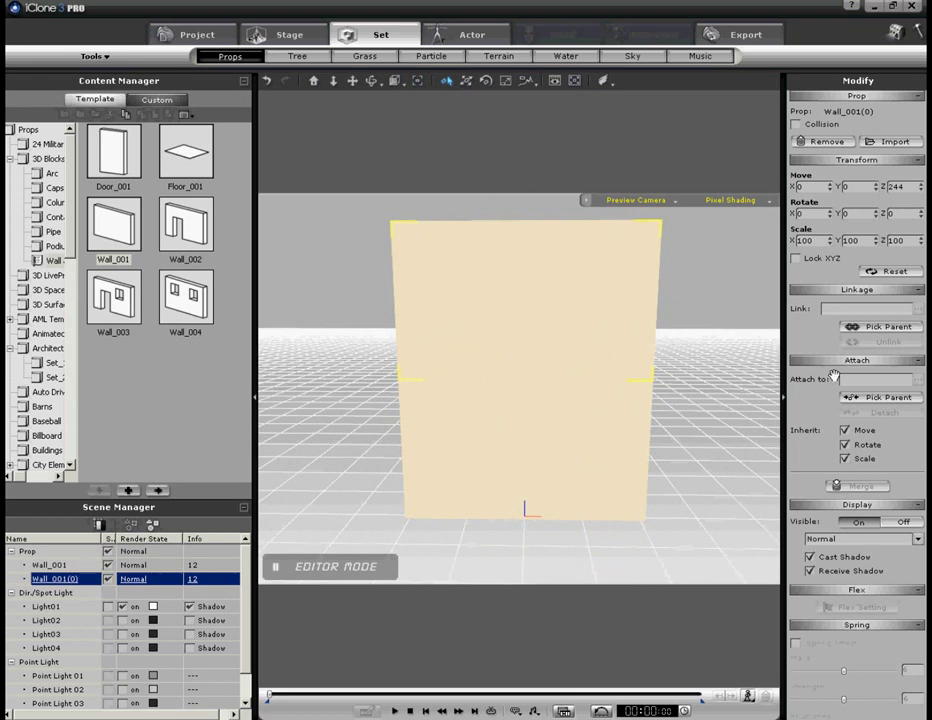
# Step: Link and attach Wall_001(0) to Wall_001 as its parent in Linkage
pyautogui.click(876, 327)
pyautogui.click(528, 438)
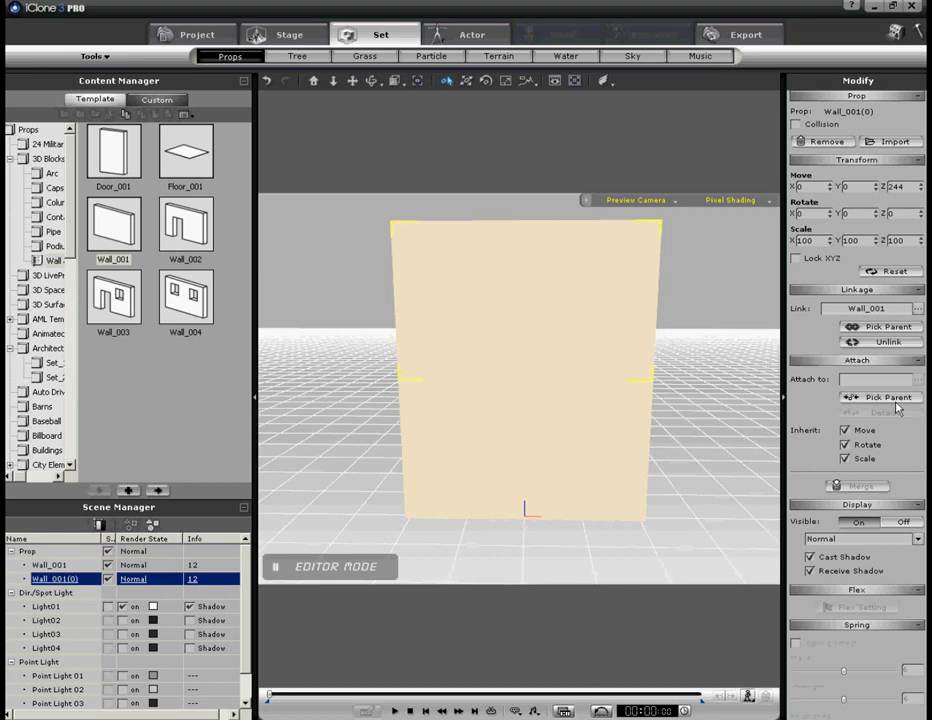
pyautogui.click(607, 446)
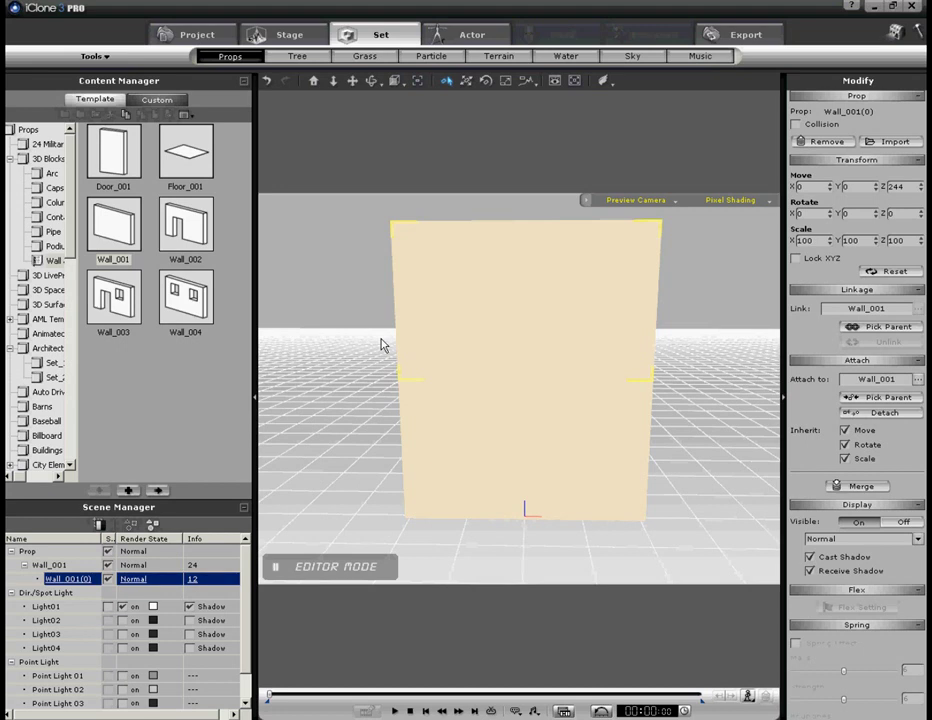
pyautogui.click(466, 80)
# Step: Unlink the upper wall and launch its Diffuse texture in the image editor
pyautogui.click(530, 297)
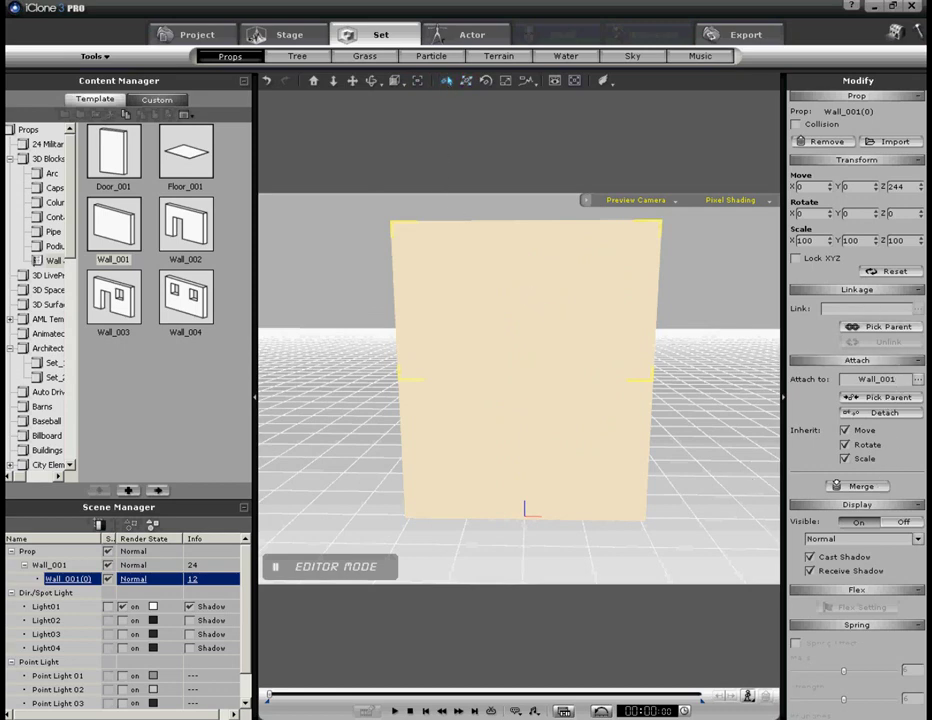
pyautogui.scroll(-5, 858, 507)
pyautogui.scroll(-5, 807, 424)
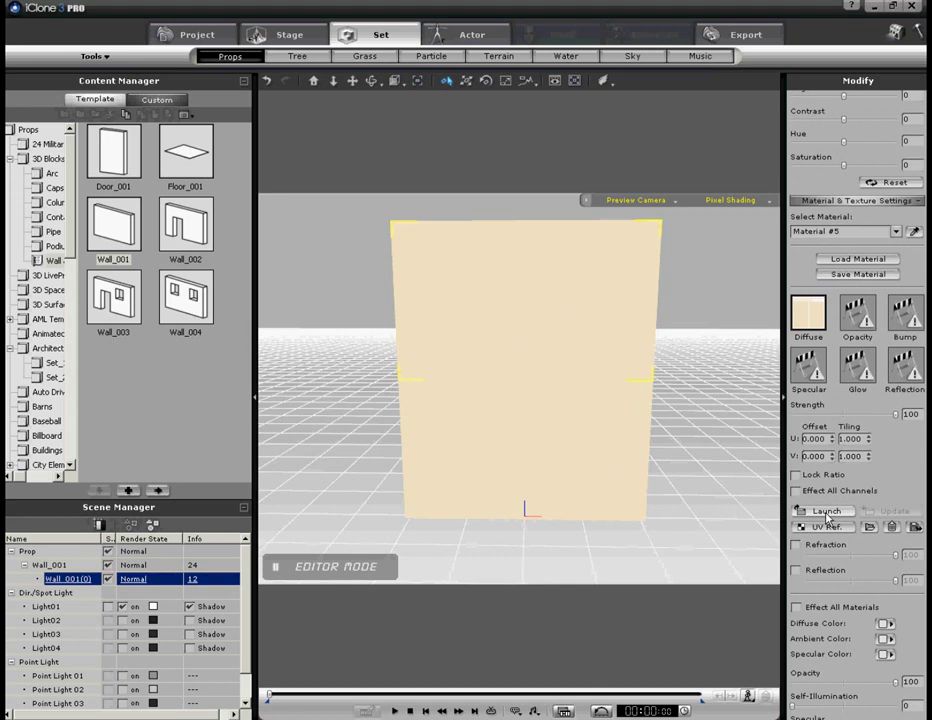
pyautogui.click(827, 518)
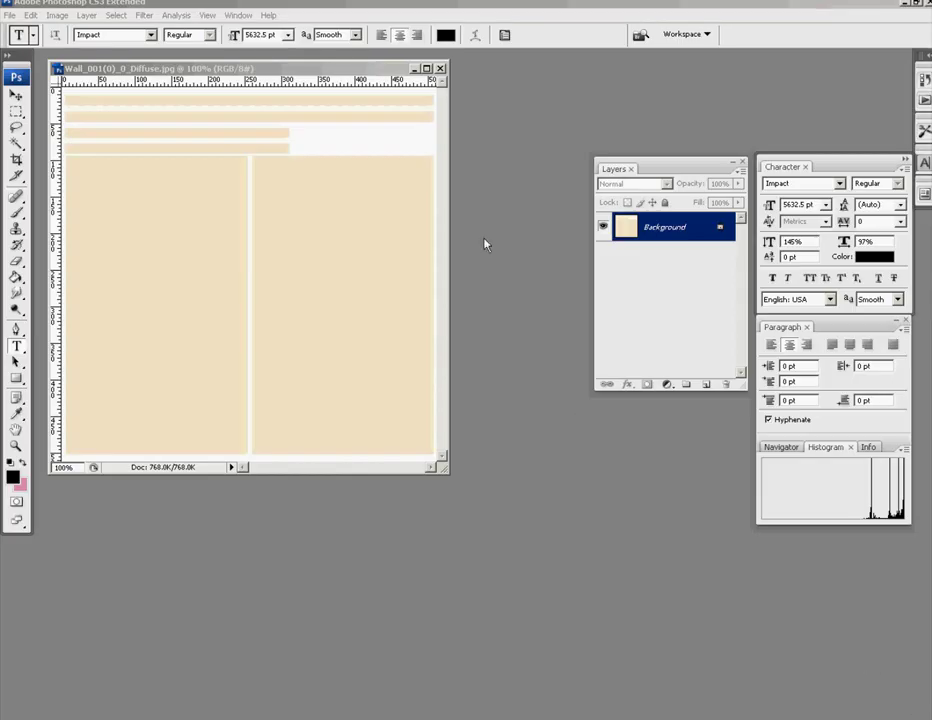
# Step: Add a two-line text layer reading '3D' / 'Text' on the texture's left panel
pyautogui.moveTo(285, 68); pyautogui.dragTo(372, 165)
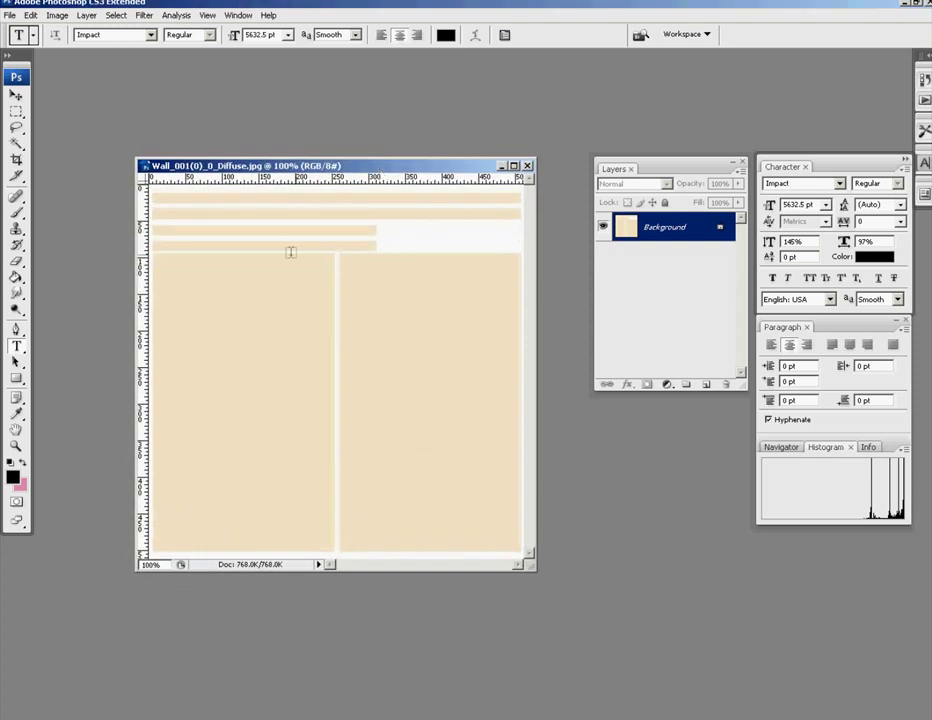
pyautogui.click(242, 334)
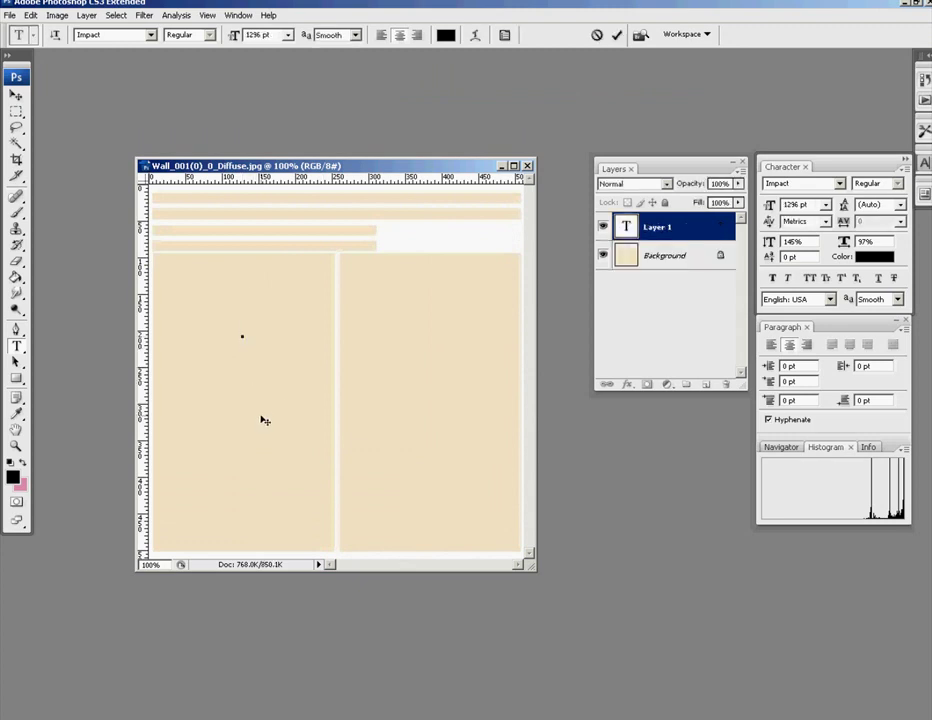
pyautogui.press('BackSpace')
pyautogui.write('3D')
pyautogui.hotkey('ctrl', 'Return')
pyautogui.write('Text')
# Step: Free-transform the 3D Text: rotate it 90° and stretch it to the panel edges
pyautogui.click(31, 16)
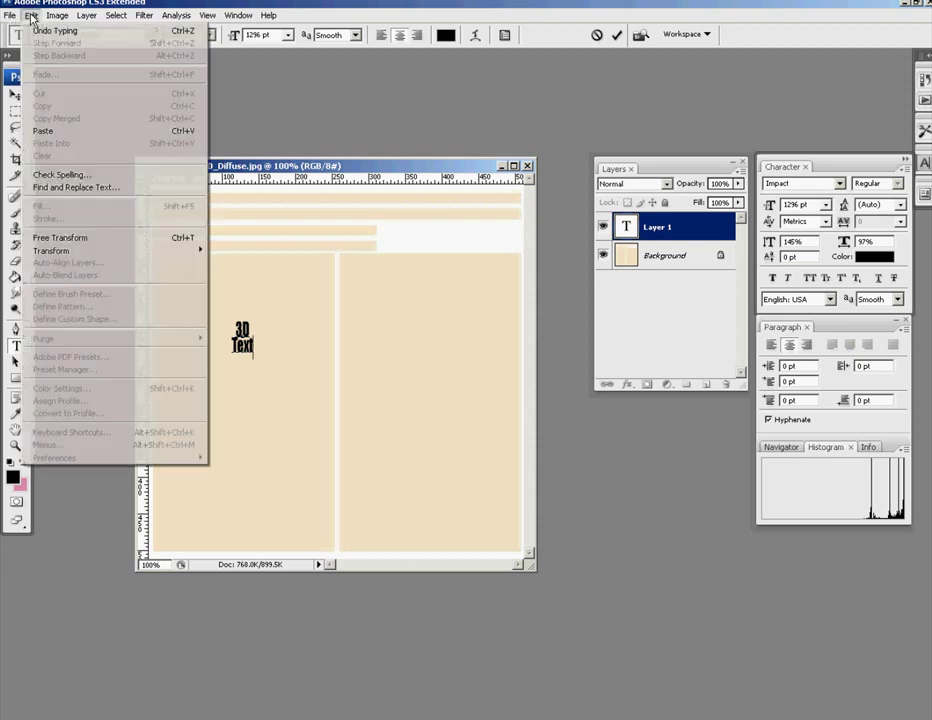
pyautogui.click(86, 238)
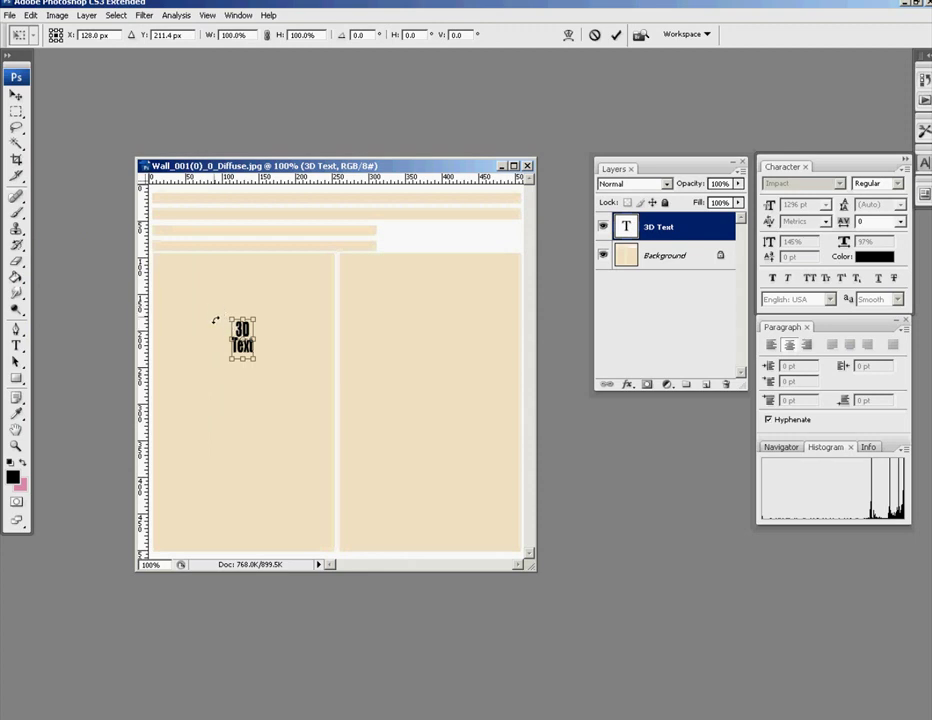
pyautogui.moveTo(215, 321); pyautogui.dragTo(266, 308)
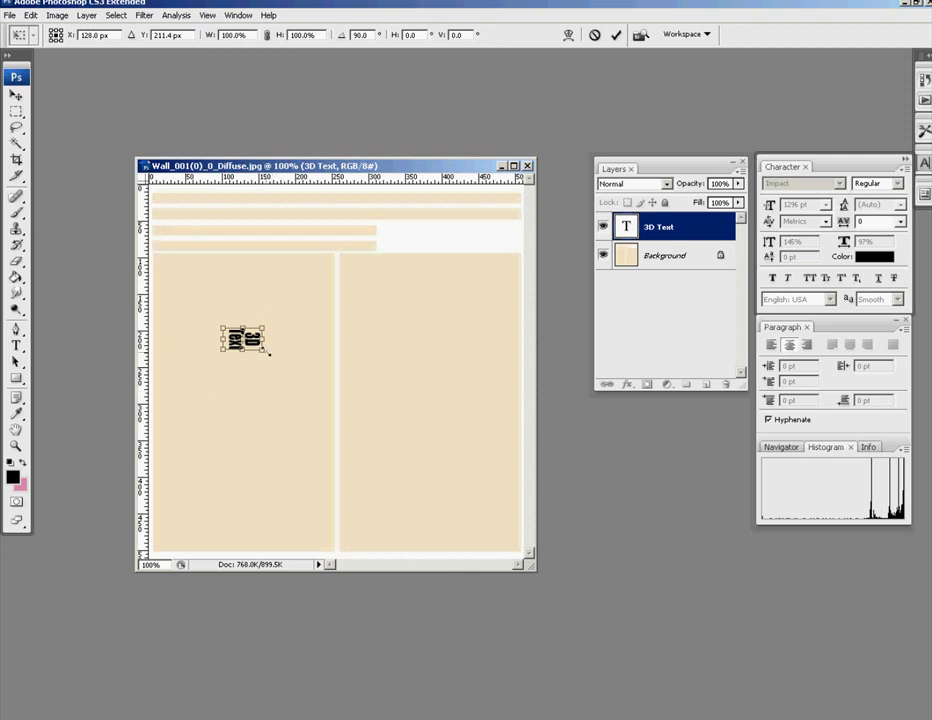
pyautogui.keyDown('shift'); pyautogui.moveTo(267, 352); pyautogui.dragTo(266, 532); pyautogui.keyUp('shift')
pyautogui.moveTo(310, 430); pyautogui.dragTo(322, 430)
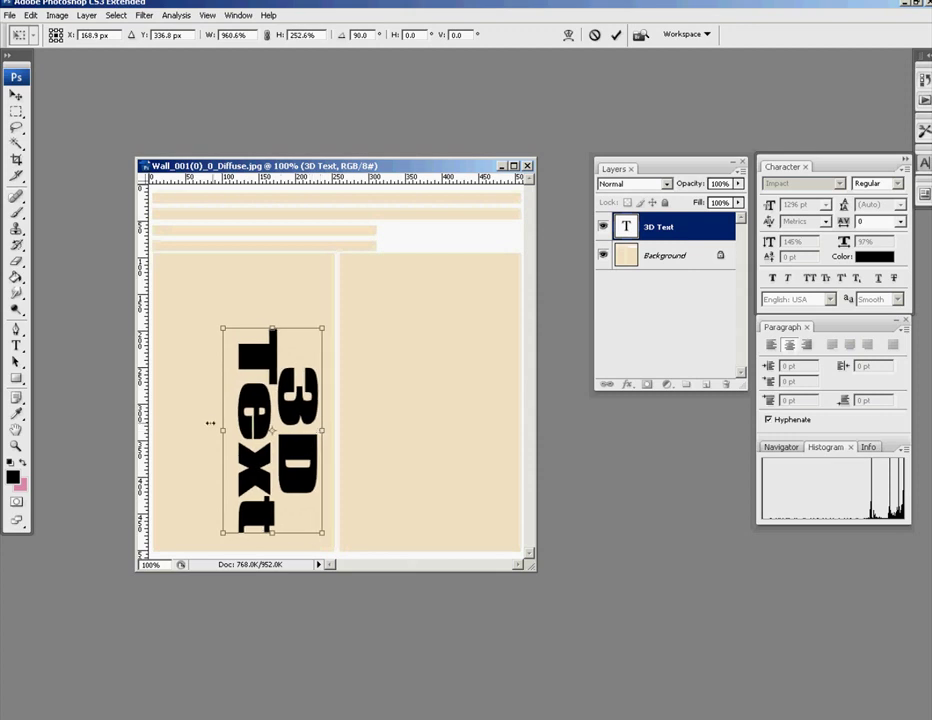
pyautogui.moveTo(220, 430); pyautogui.dragTo(133, 437)
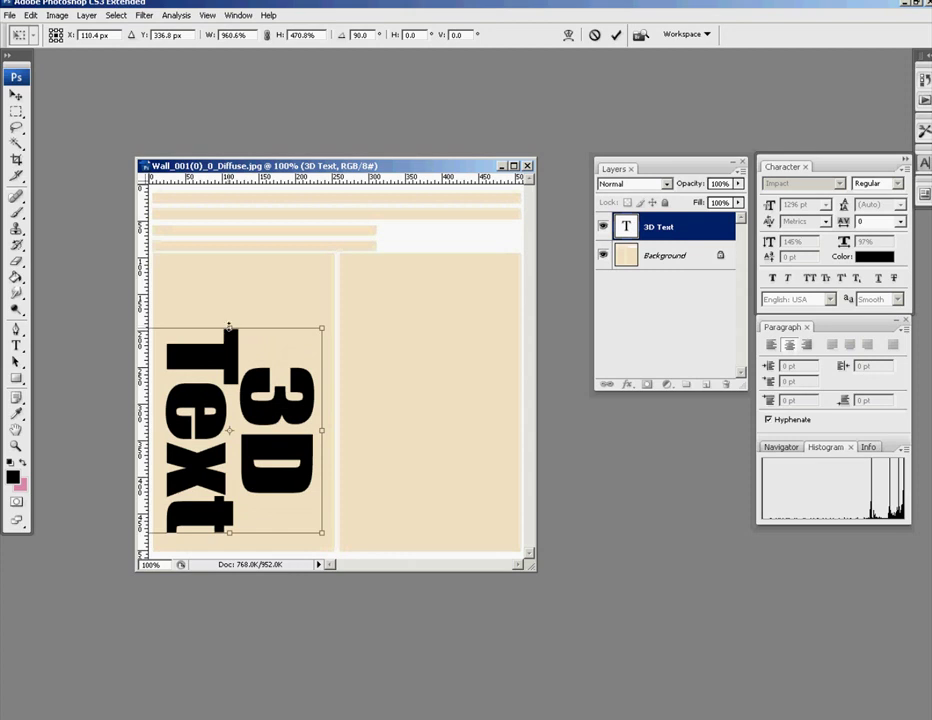
pyautogui.moveTo(231, 330); pyautogui.dragTo(233, 256)
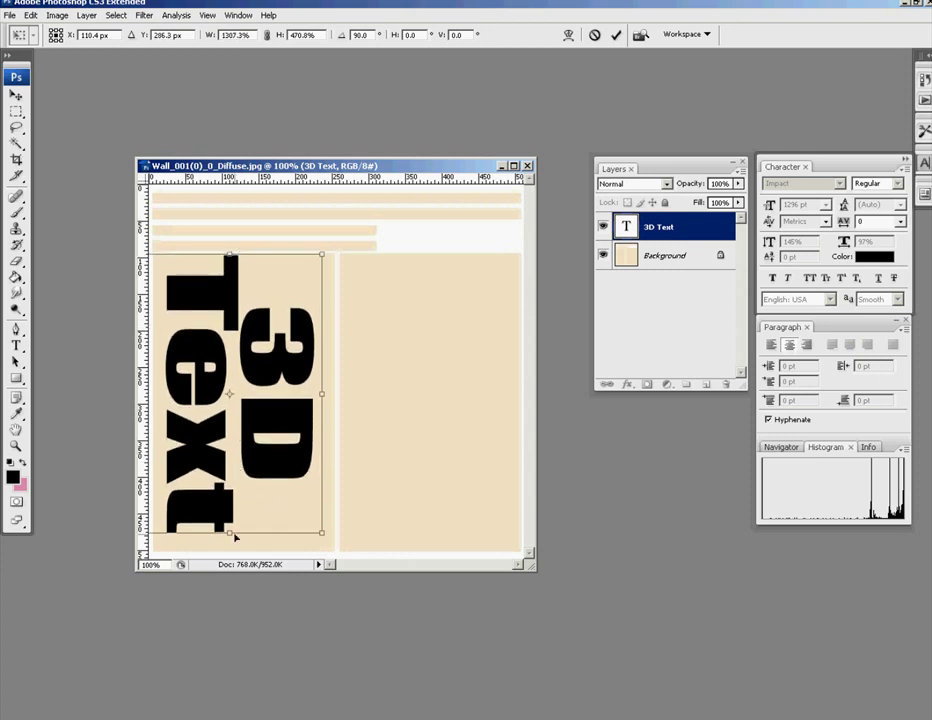
pyautogui.moveTo(231, 534); pyautogui.dragTo(231, 549)
pyautogui.moveTo(322, 403); pyautogui.dragTo(337, 403)
pyautogui.press('Return')
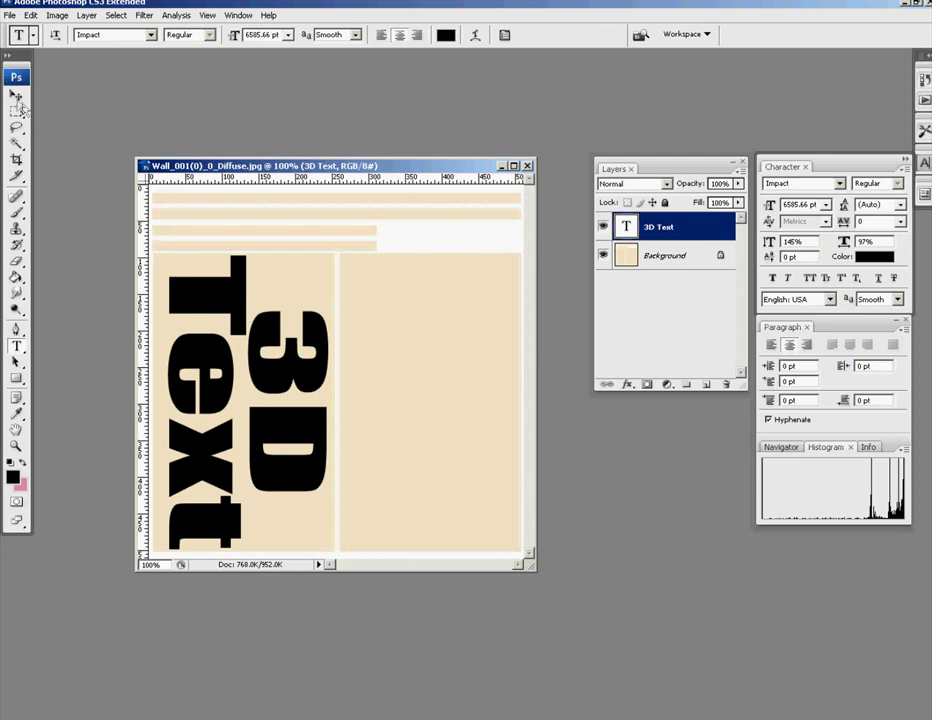
# Step: Save the texture as JPEG, replacing Wall_001(0)_0_Diffuse.jpg with default JPEG options
pyautogui.click(10, 16)
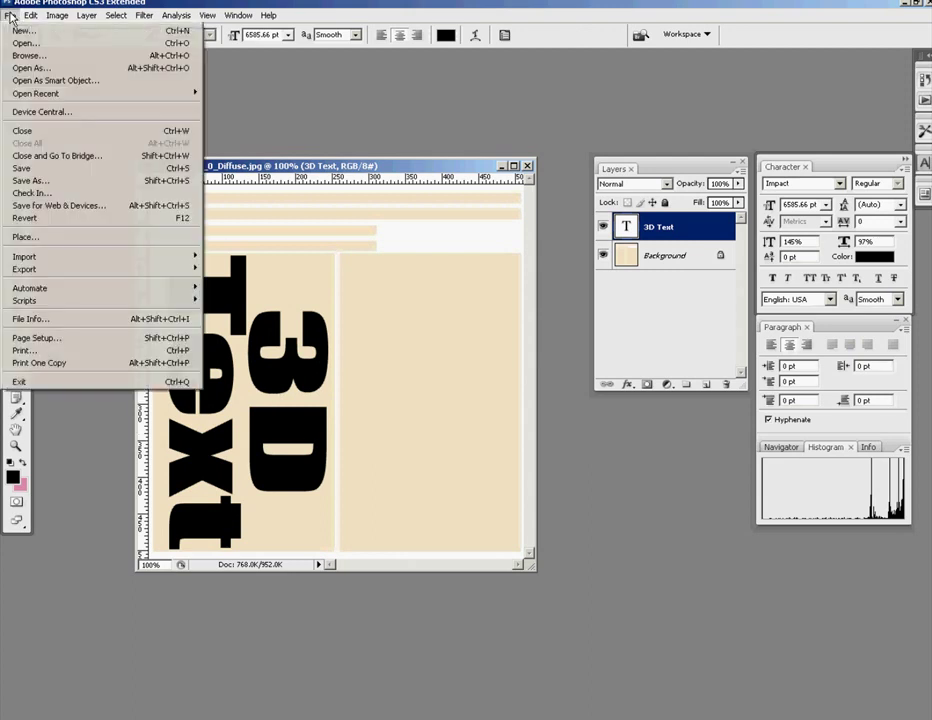
pyautogui.click(29, 184)
pyautogui.click(466, 446)
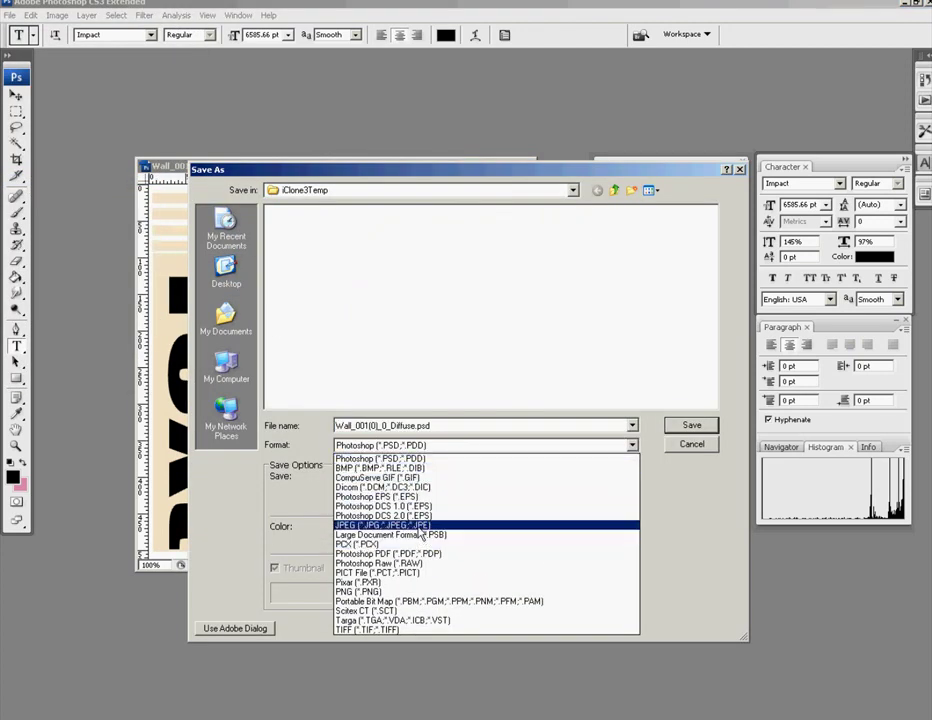
pyautogui.click(420, 526)
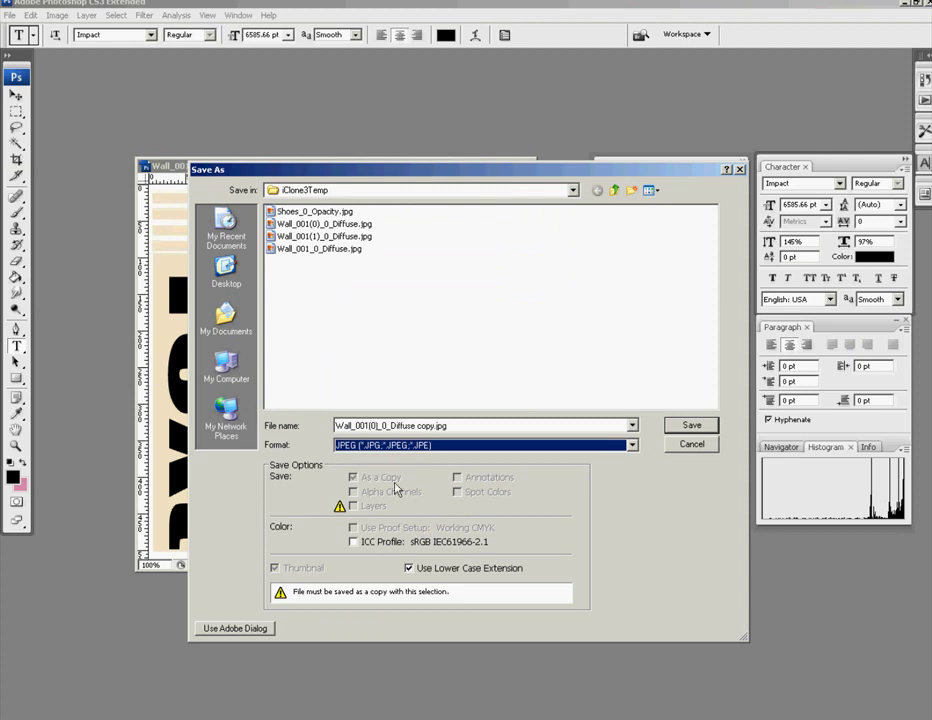
pyautogui.click(302, 227)
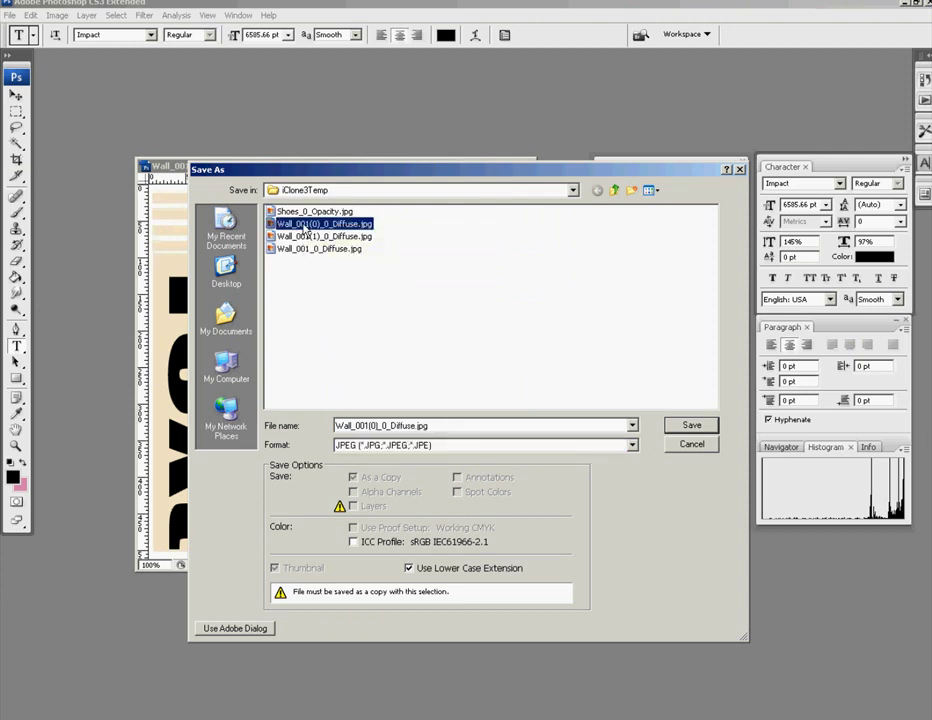
pyautogui.click(692, 426)
pyautogui.click(441, 395)
pyautogui.click(553, 195)
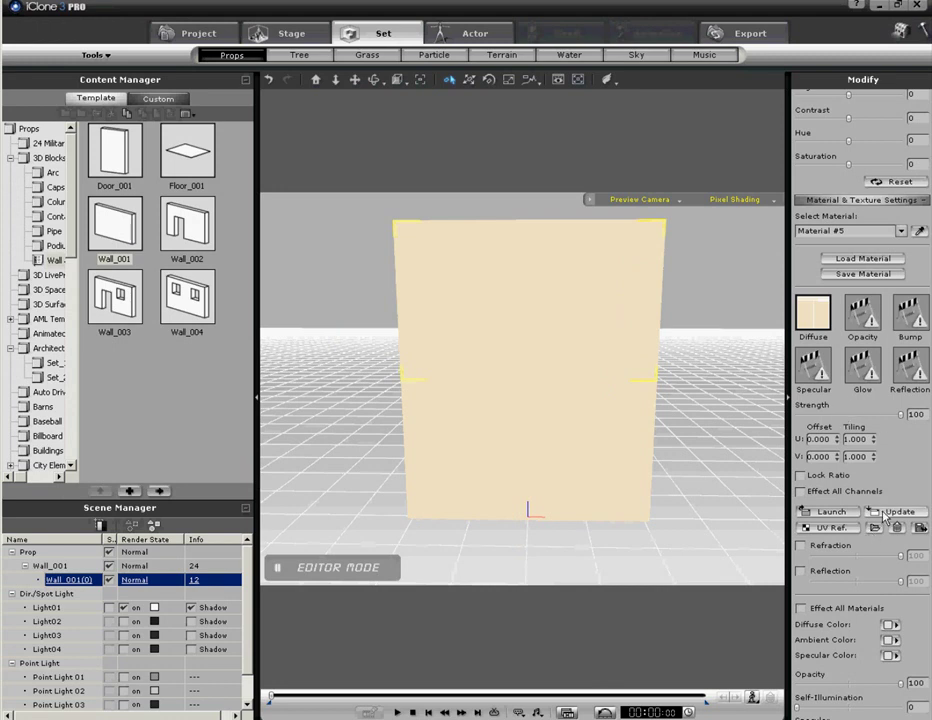
# Step: Update the Diffuse texture so the upper wall shows the black '3D Text' lettering
pyautogui.click(884, 513)
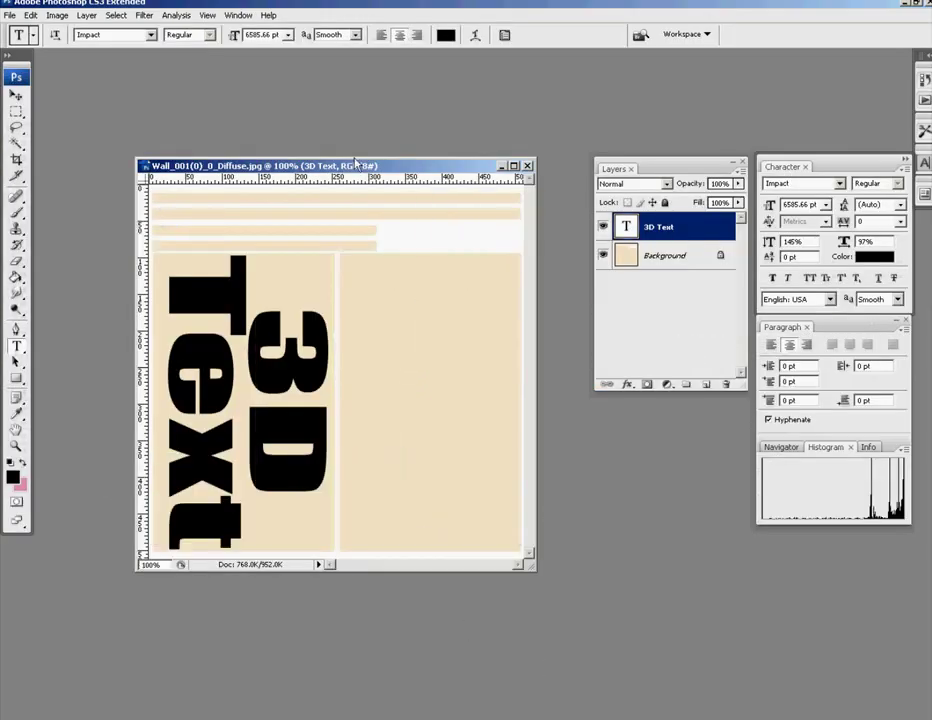
# Step: Add an empty Layer 1, hide the Background, and select the 3D Text layer
pyautogui.moveTo(361, 167); pyautogui.dragTo(382, 152)
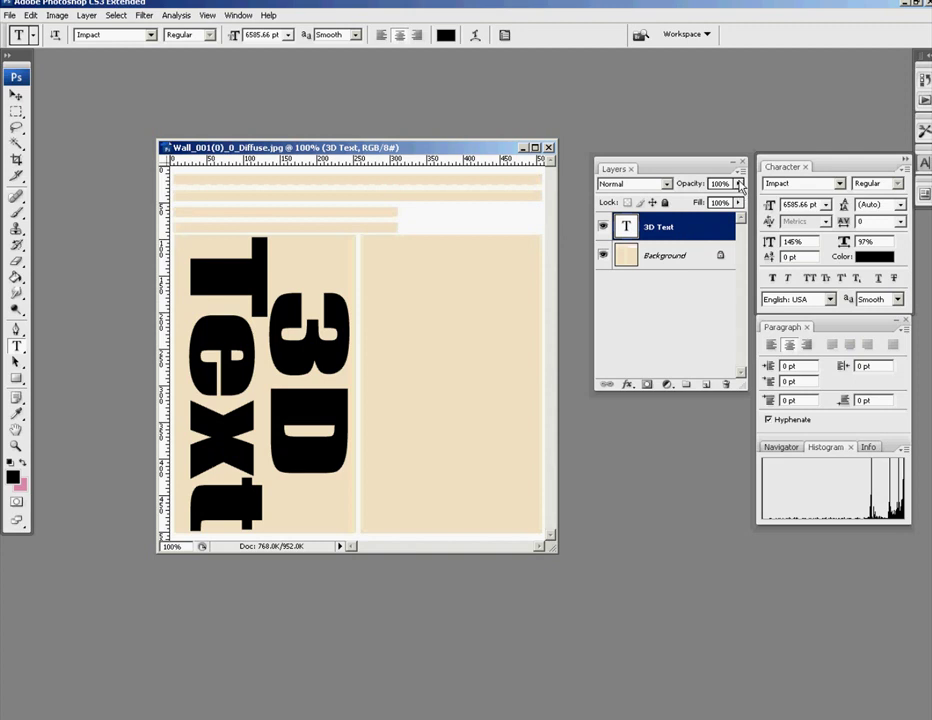
pyautogui.click(740, 174)
pyautogui.click(780, 114)
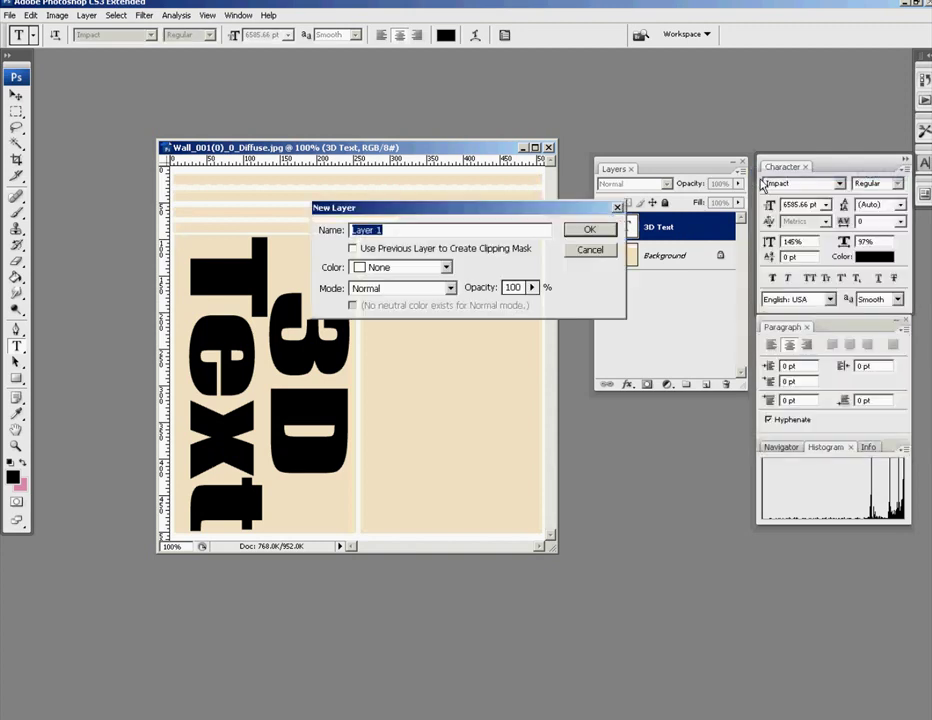
pyautogui.click(589, 229)
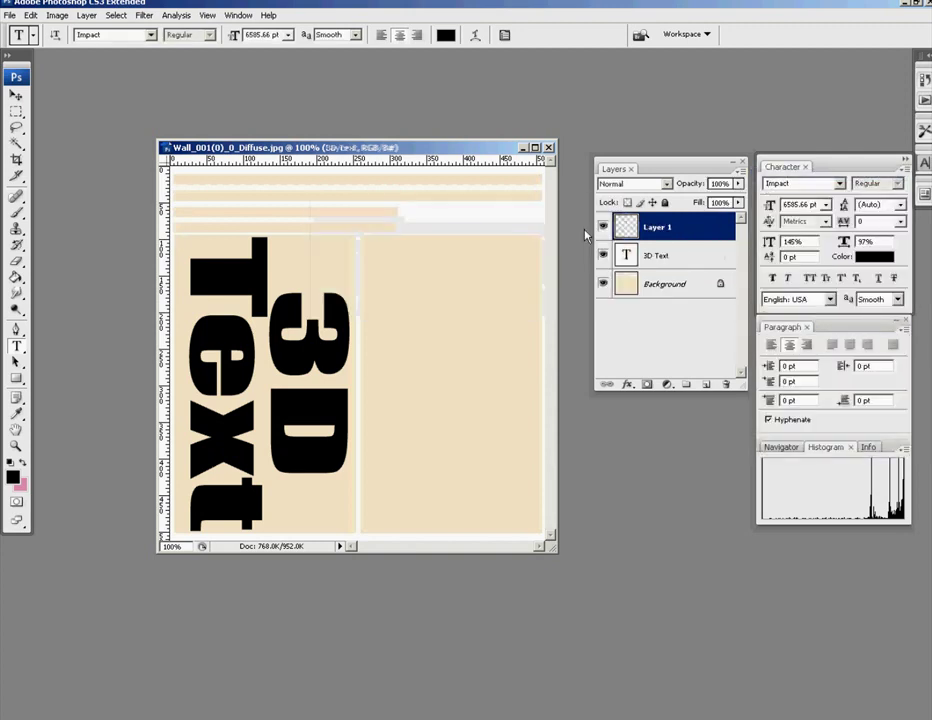
pyautogui.click(602, 284)
pyautogui.click(664, 259)
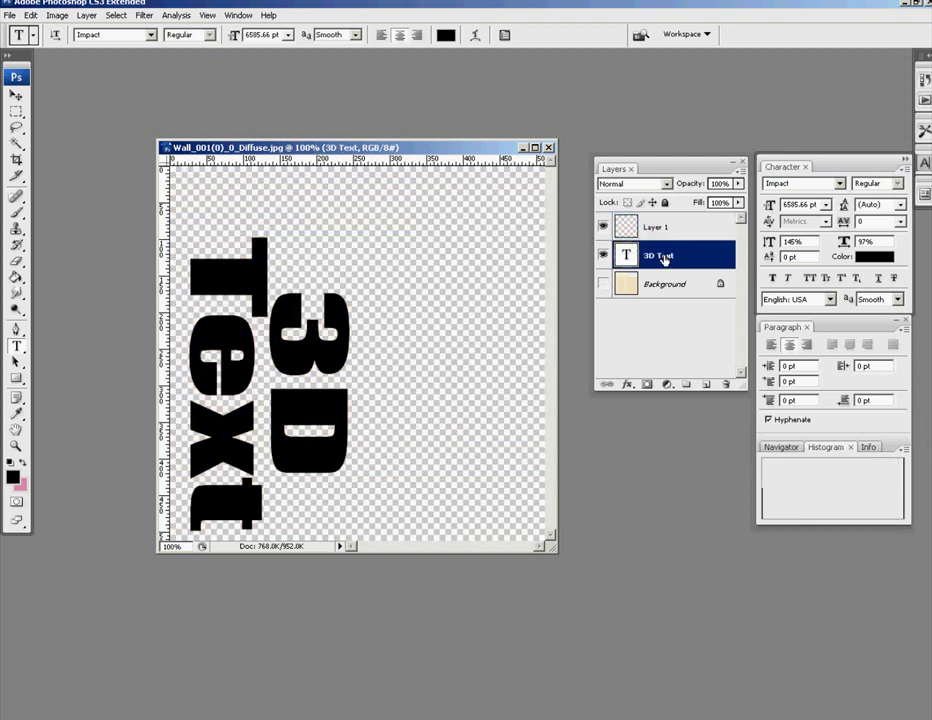
# Step: Select the black 3D Text letters by Color Range, then invert the selection to everything around them
pyautogui.click(116, 15)
pyautogui.click(120, 131)
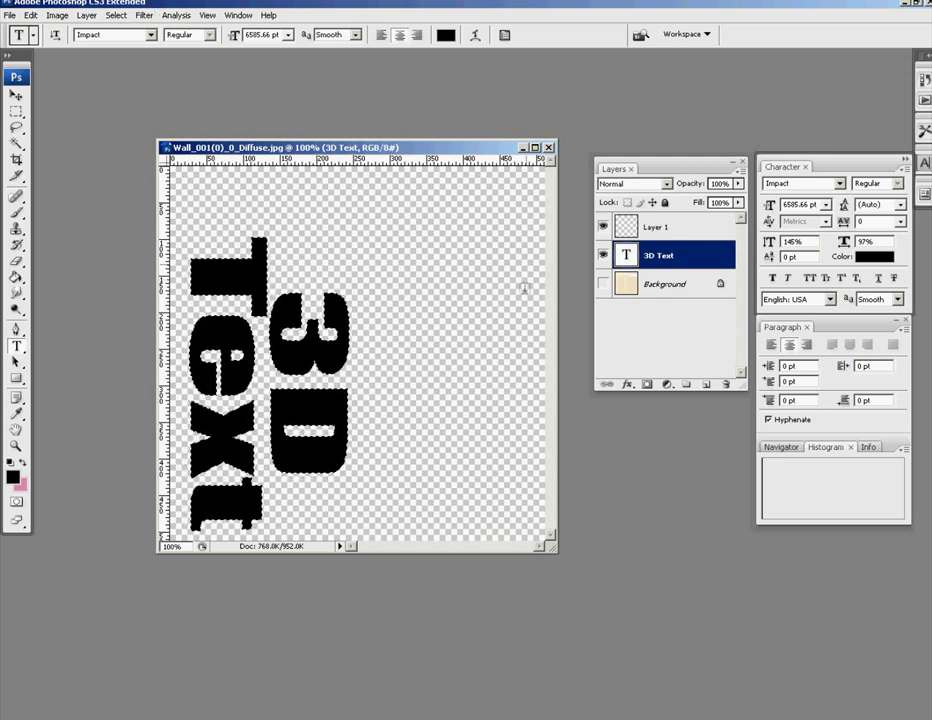
pyautogui.click(117, 18)
pyautogui.click(127, 67)
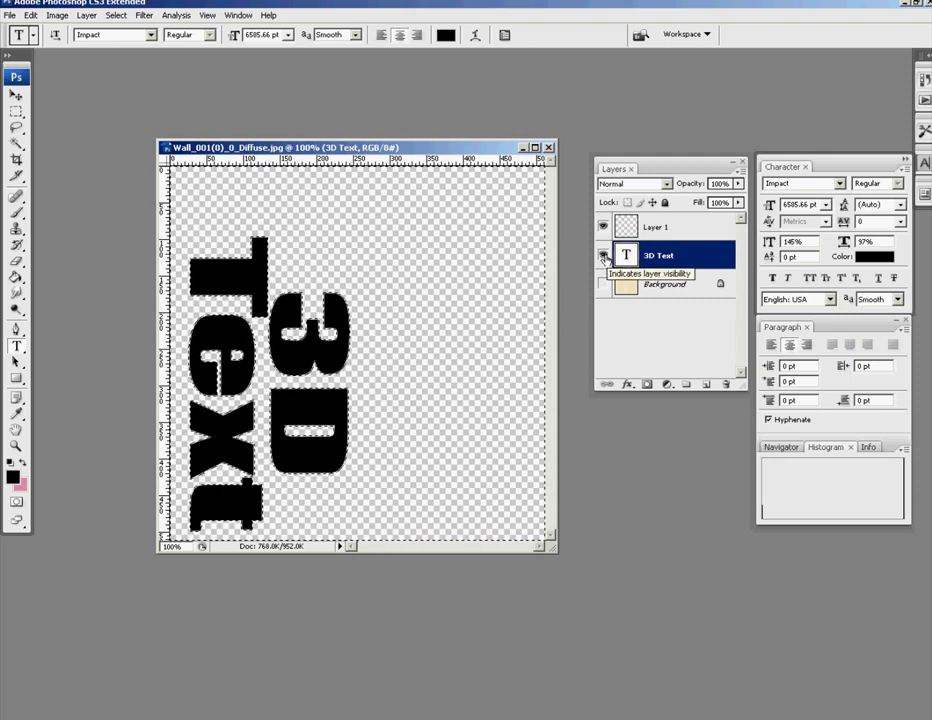
# Step: Hide the 3D Text layer and fill Layer 1's selection with black, leaving transparent letters
pyautogui.click(603, 256)
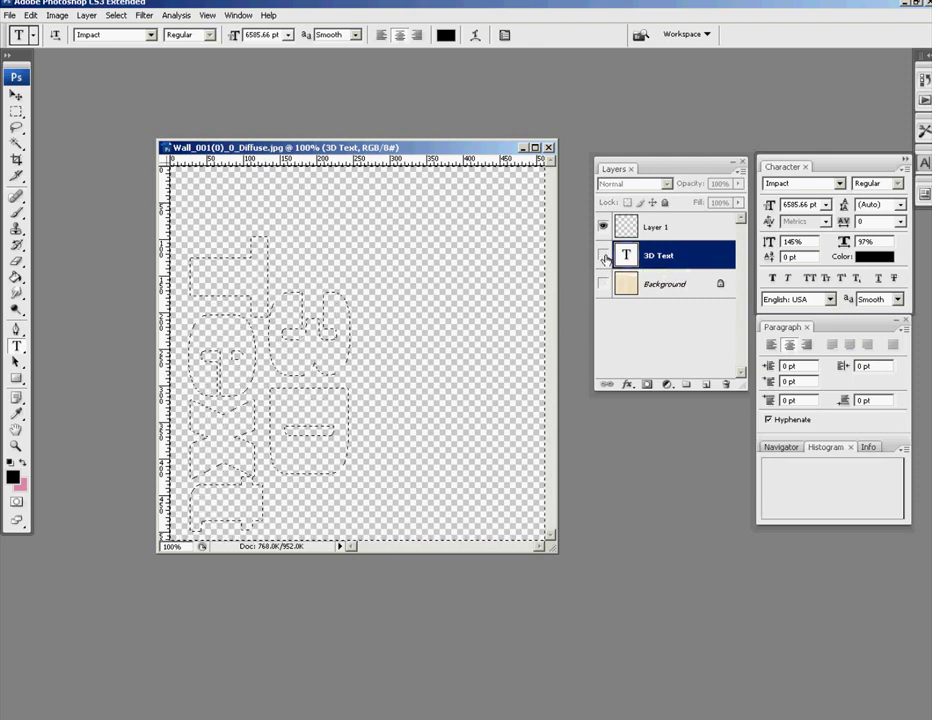
pyautogui.click(677, 230)
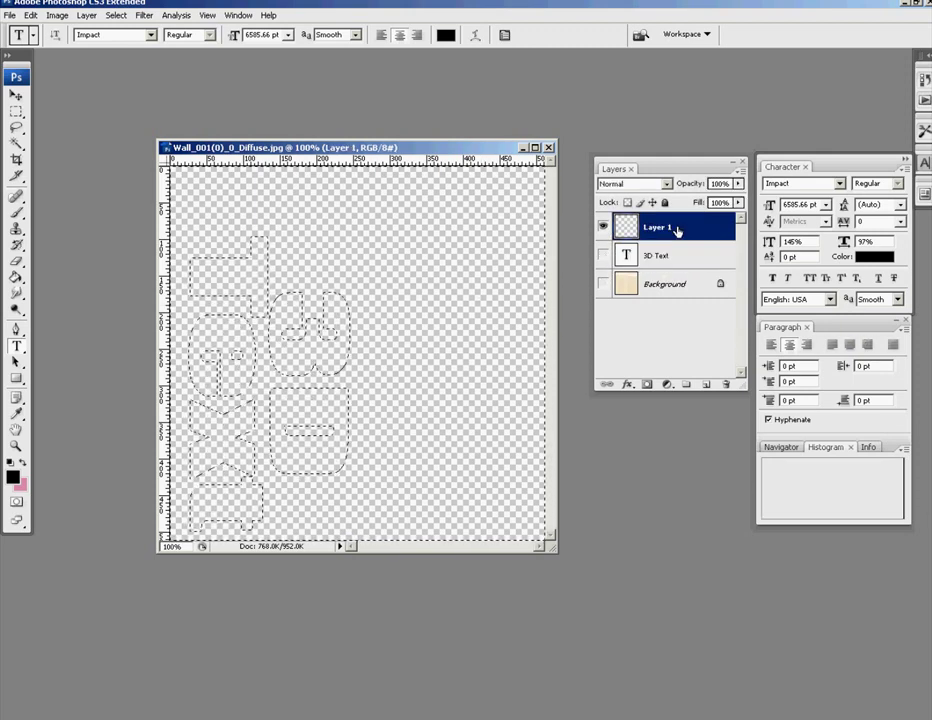
pyautogui.click(31, 15)
pyautogui.click(45, 206)
pyautogui.press('Return')
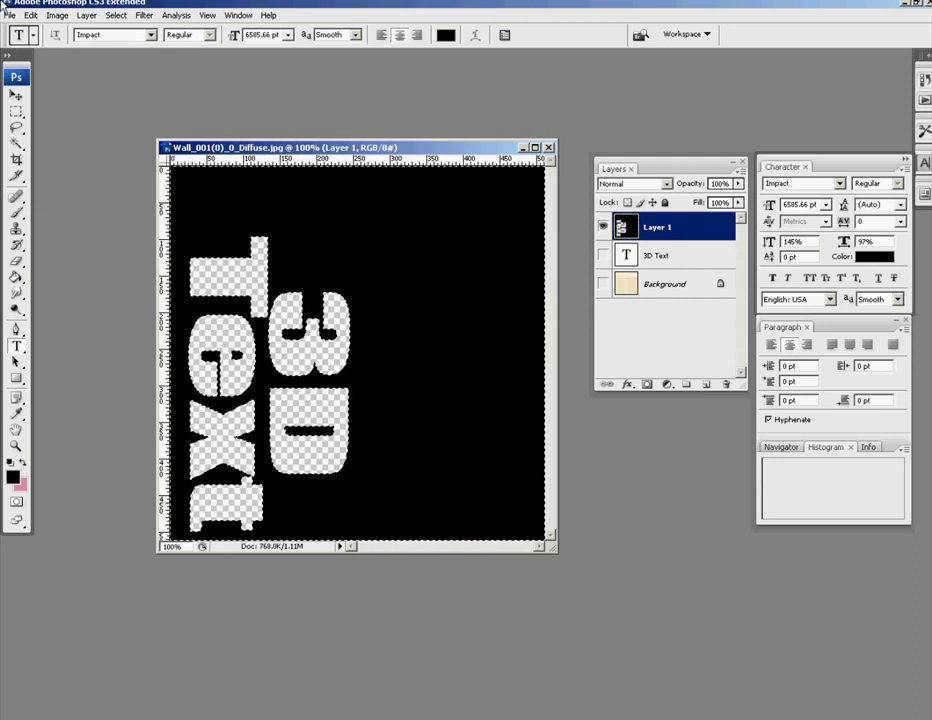
# Step: Begin saving the document under a new name in the Desktop folder
pyautogui.click(10, 15)
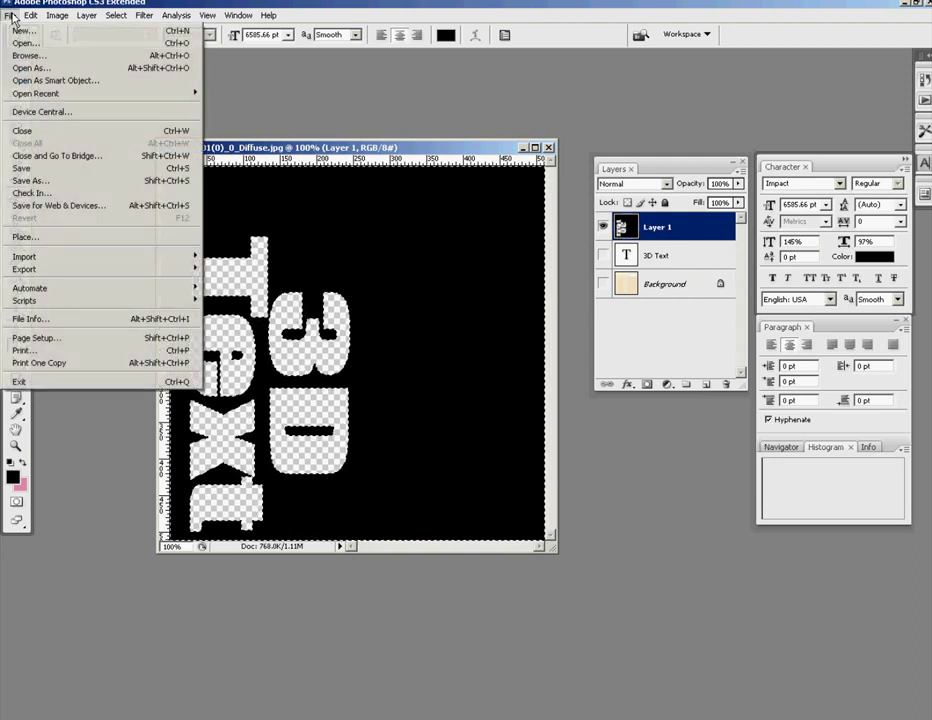
pyautogui.click(53, 186)
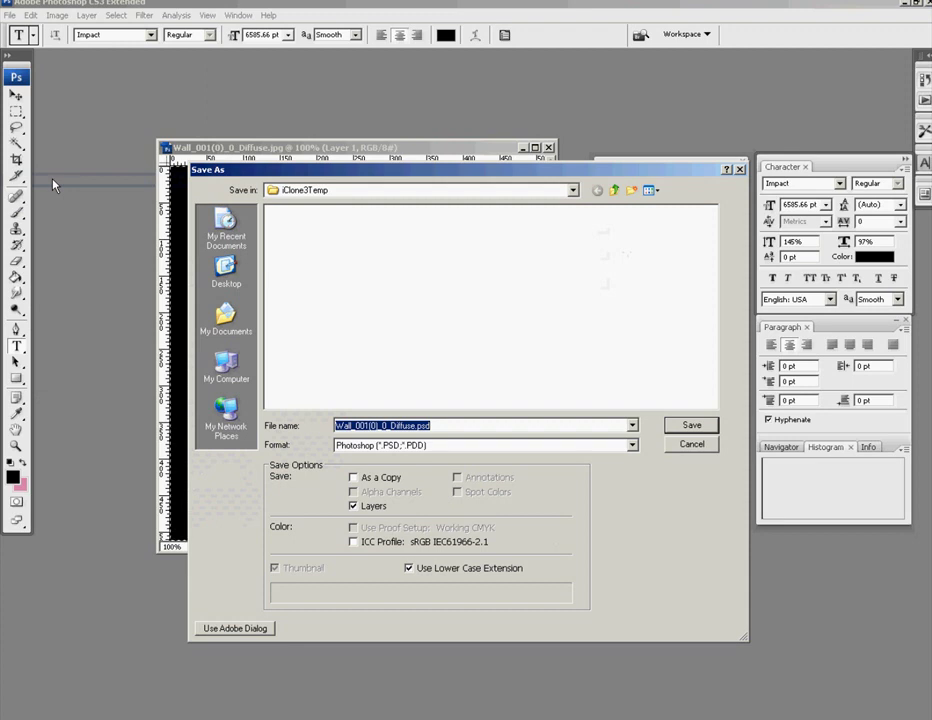
pyautogui.click(511, 426)
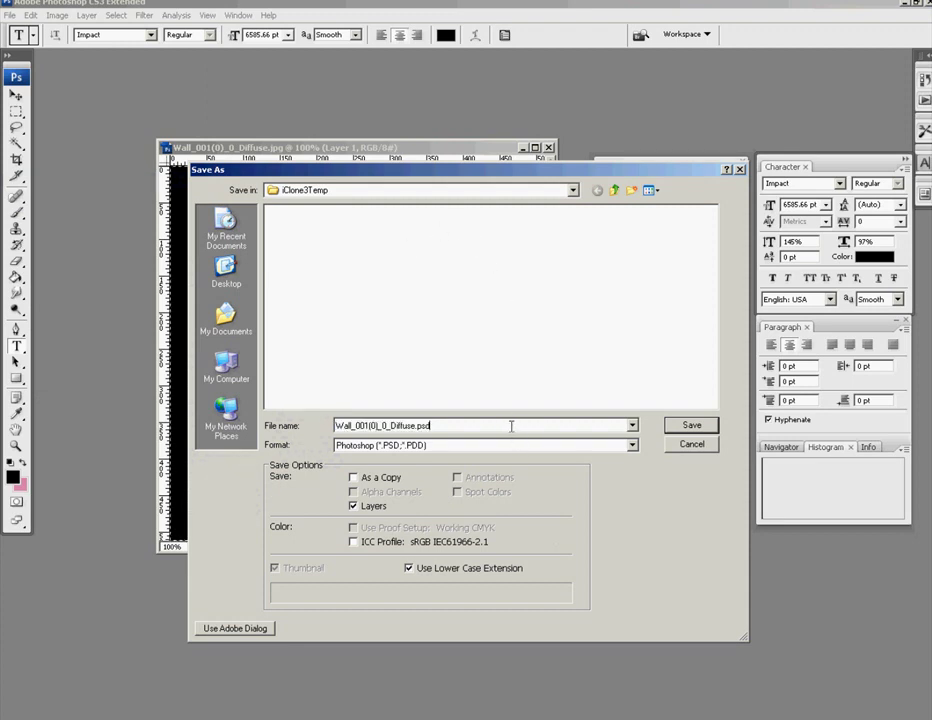
pyautogui.click(632, 426)
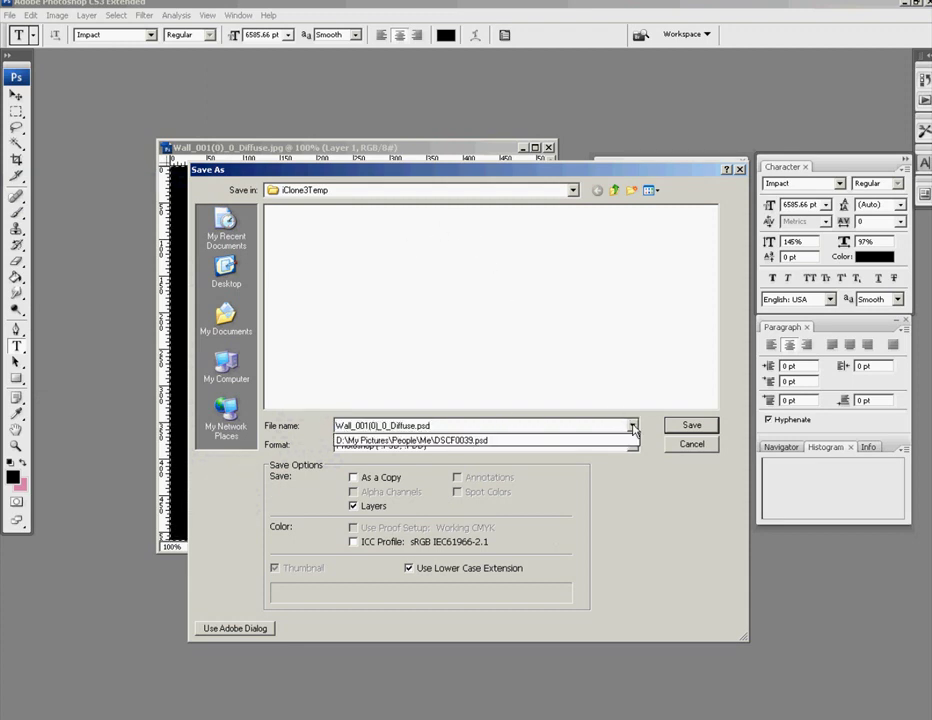
pyautogui.click(397, 281)
pyautogui.click(574, 190)
pyautogui.click(455, 216)
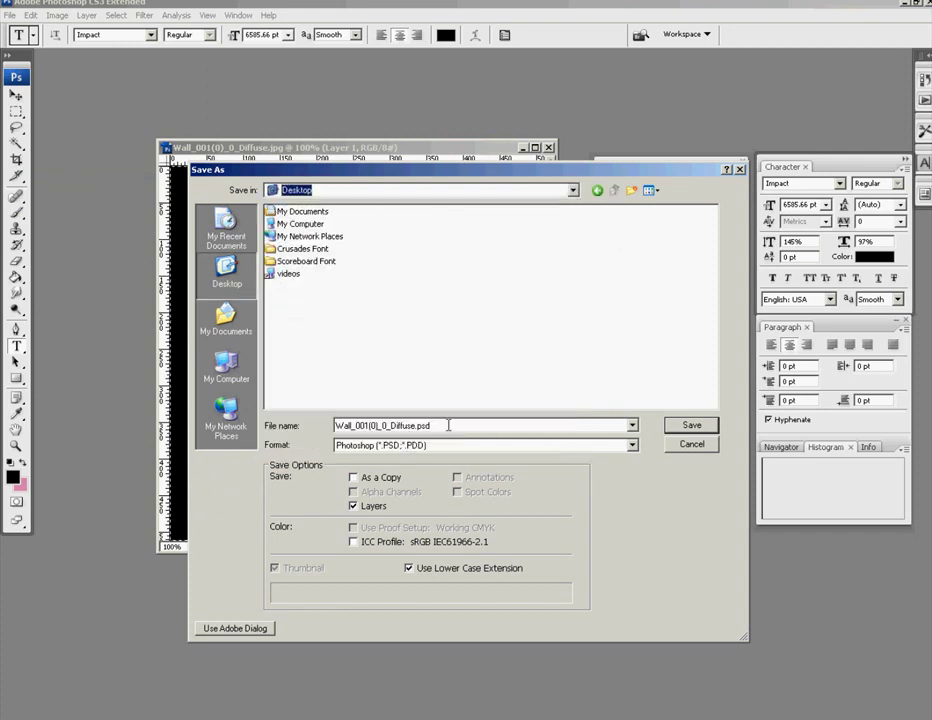
# Step: Save a JPEG copy named 3d to the Desktop
pyautogui.doubleClick(448, 425)
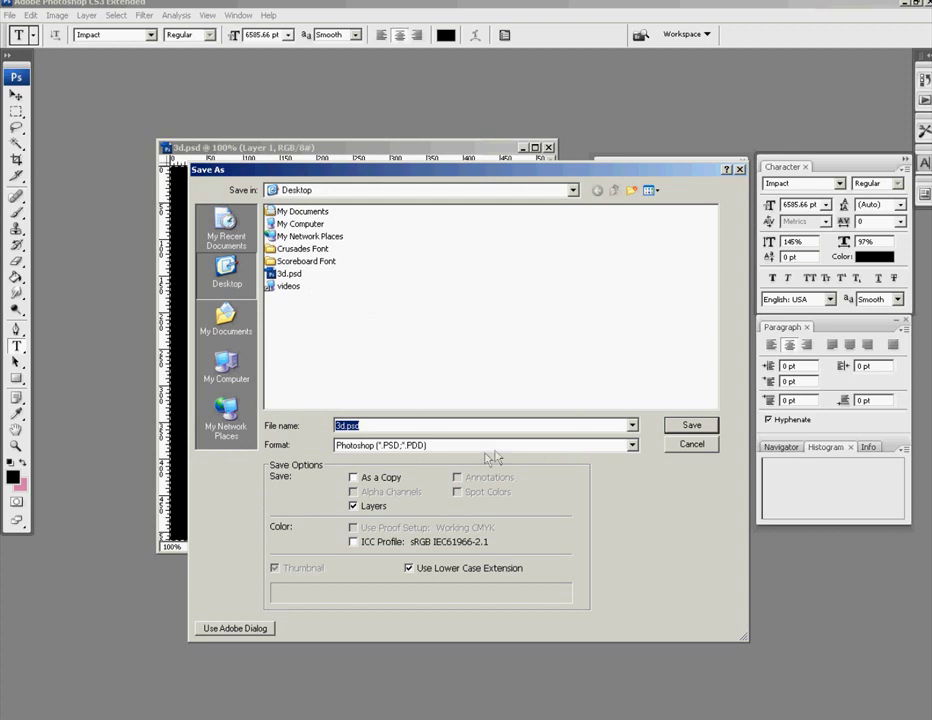
pyautogui.click(618, 445)
pyautogui.click(377, 524)
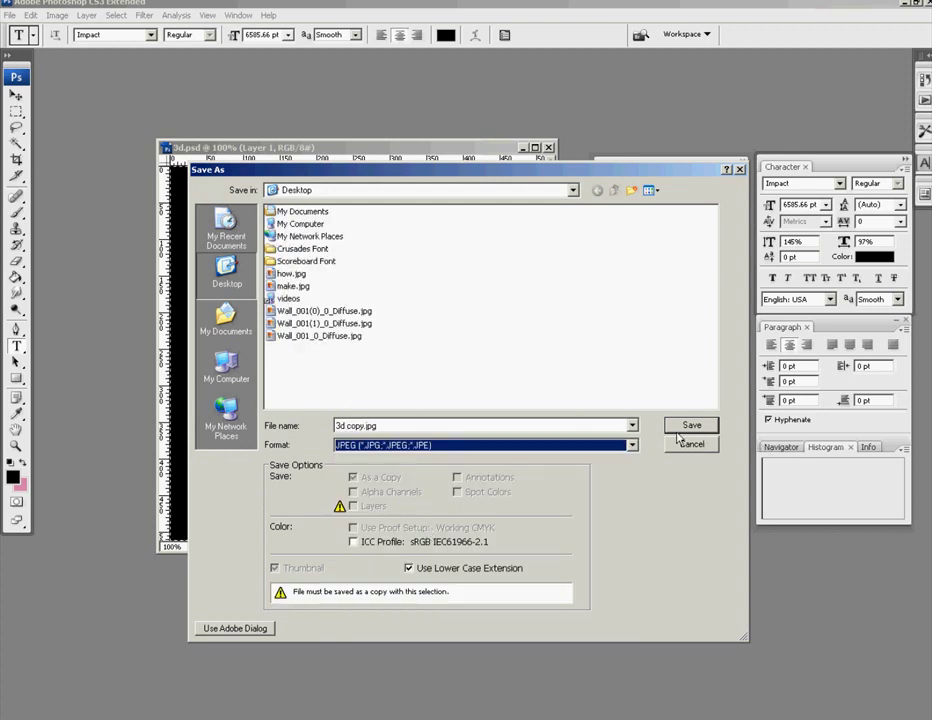
pyautogui.click(343, 425)
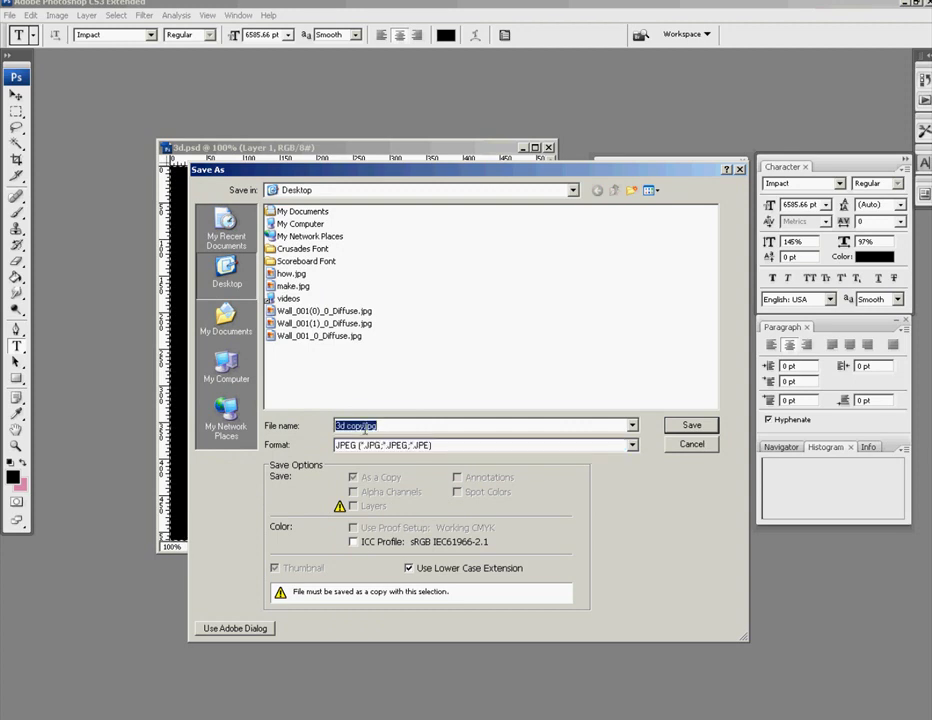
pyautogui.write('3d')
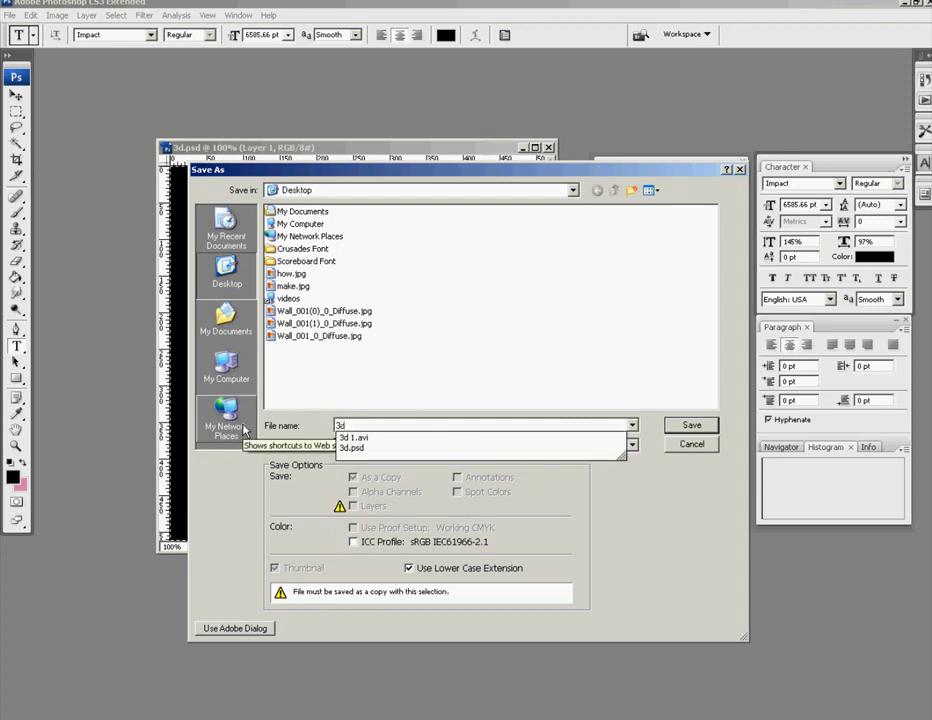
pyautogui.press('Return')
pyautogui.press('Return')
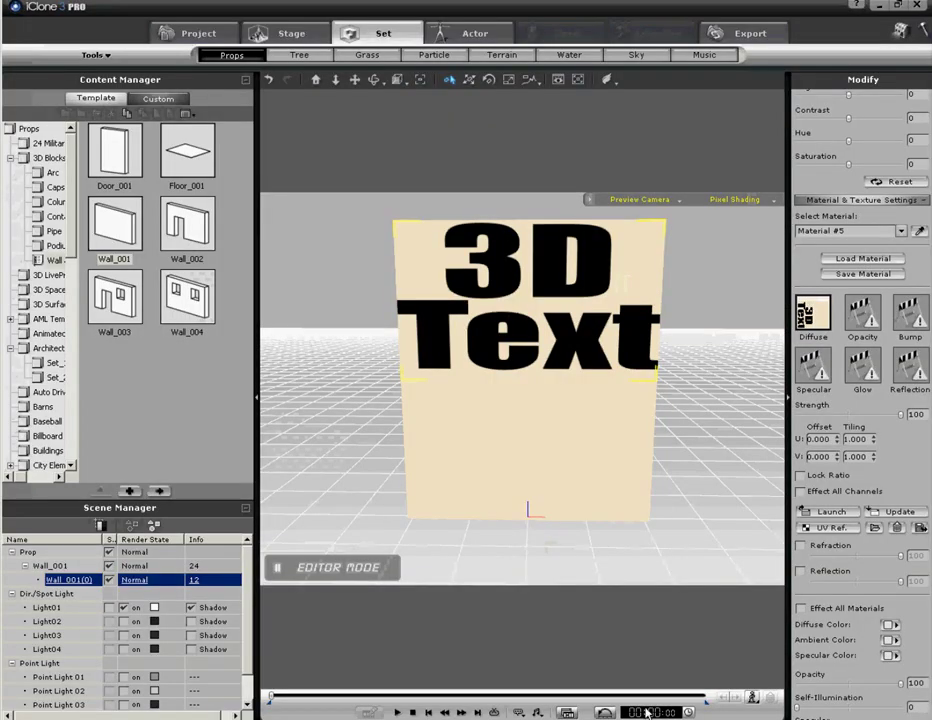
# Step: Load 3d.jpg from the Desktop as the wall's opacity map, then select Wall_001's Diffuse channel
pyautogui.click(852, 316)
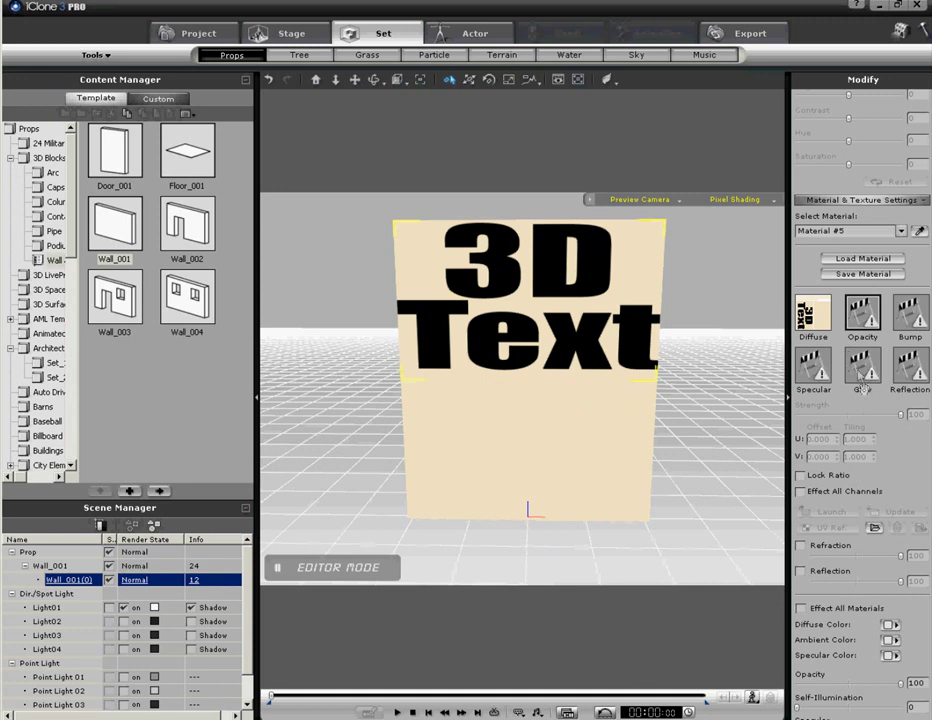
pyautogui.click(875, 528)
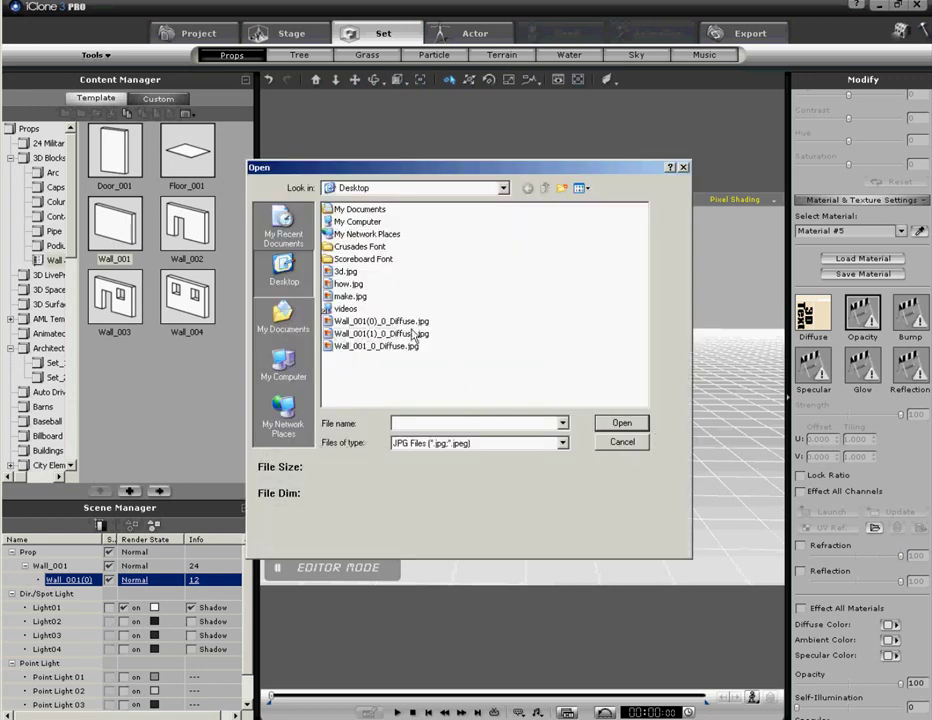
pyautogui.click(345, 271)
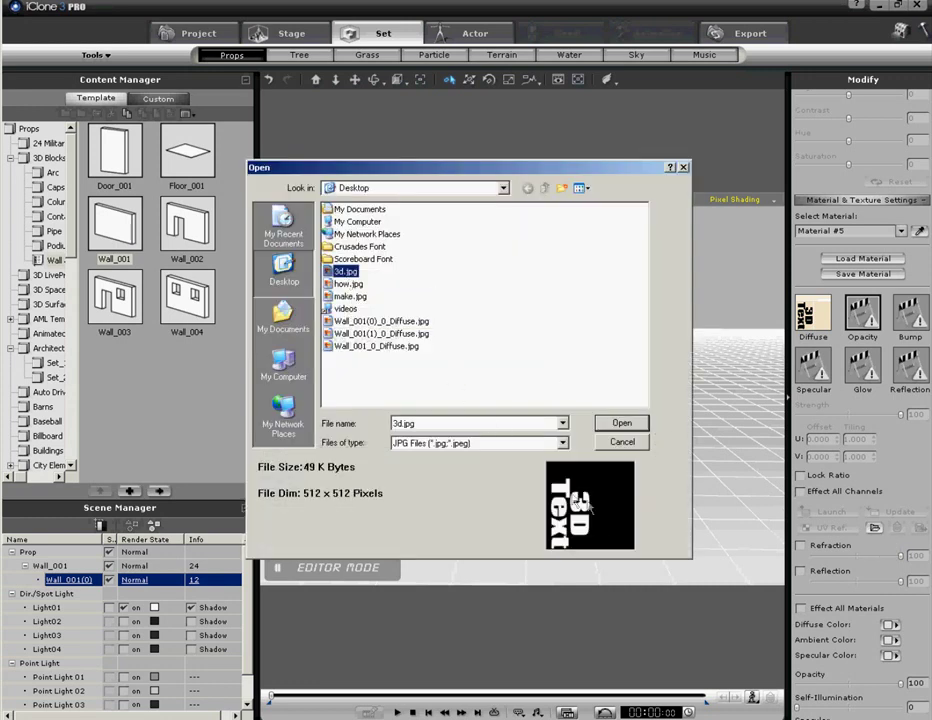
pyautogui.click(616, 427)
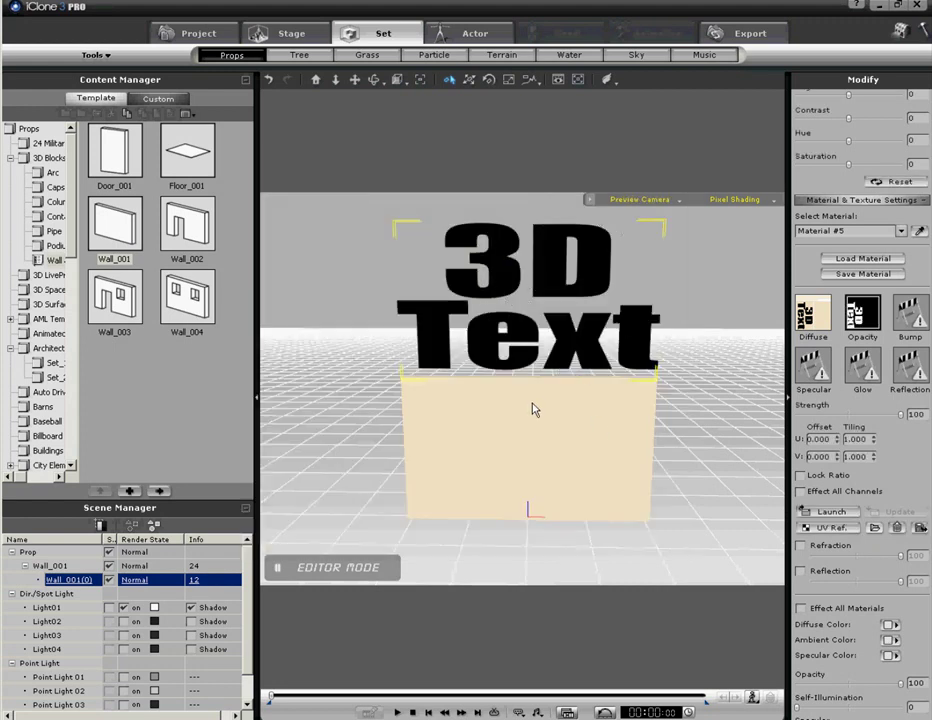
pyautogui.click(551, 450)
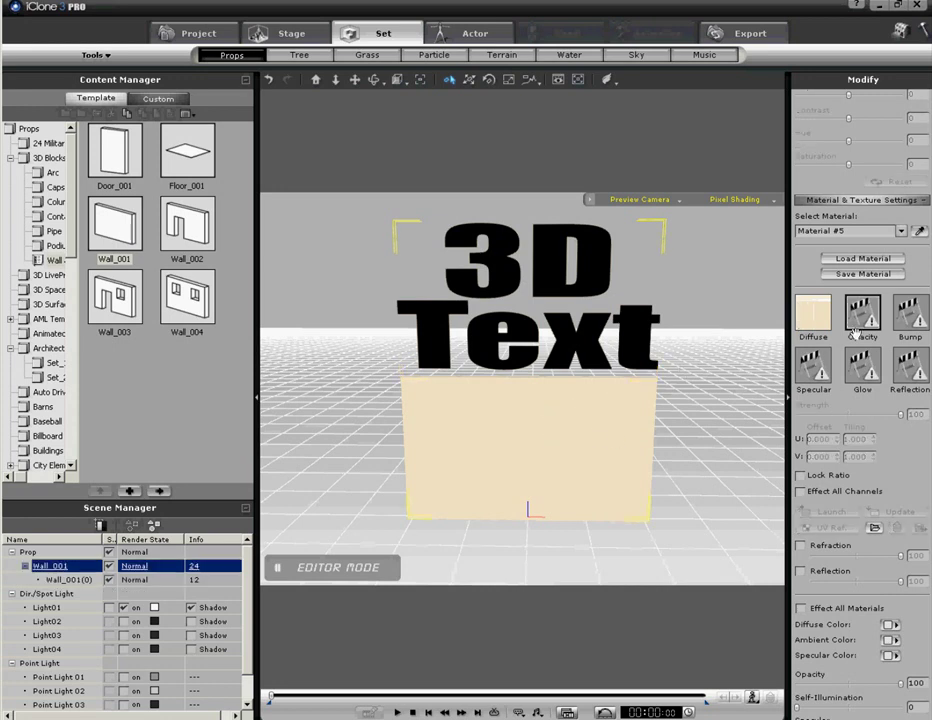
pyautogui.click(815, 316)
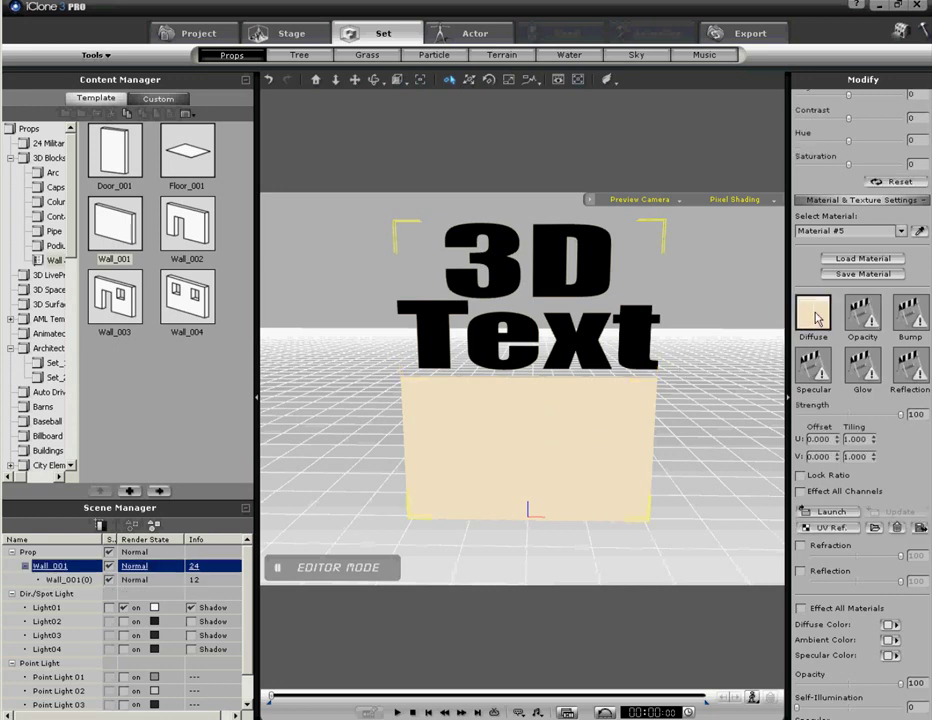
# Step: Open Wall_001's diffuse texture in Photoshop, place its window beside 3d.psd, and start a New Layer
pyautogui.click(833, 512)
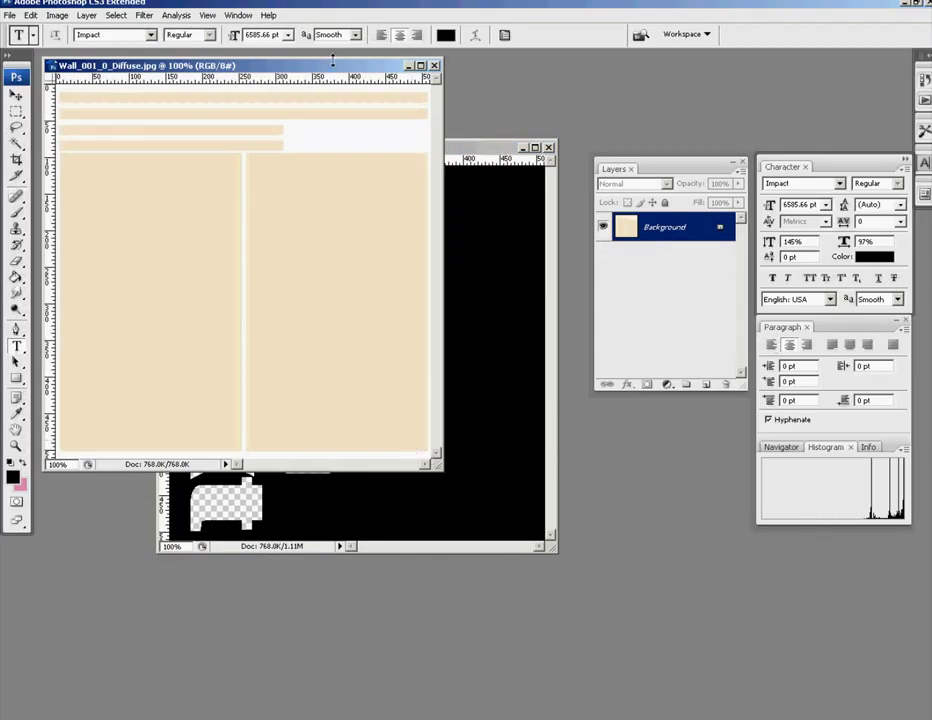
pyautogui.moveTo(333, 63); pyautogui.dragTo(765, 216)
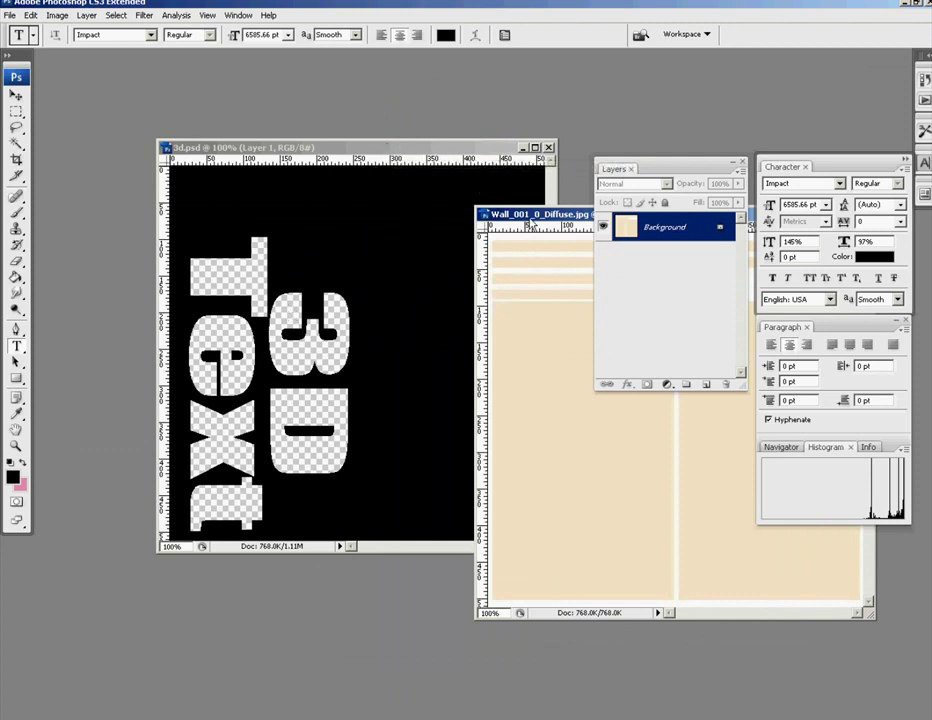
pyautogui.moveTo(533, 222); pyautogui.dragTo(461, 266)
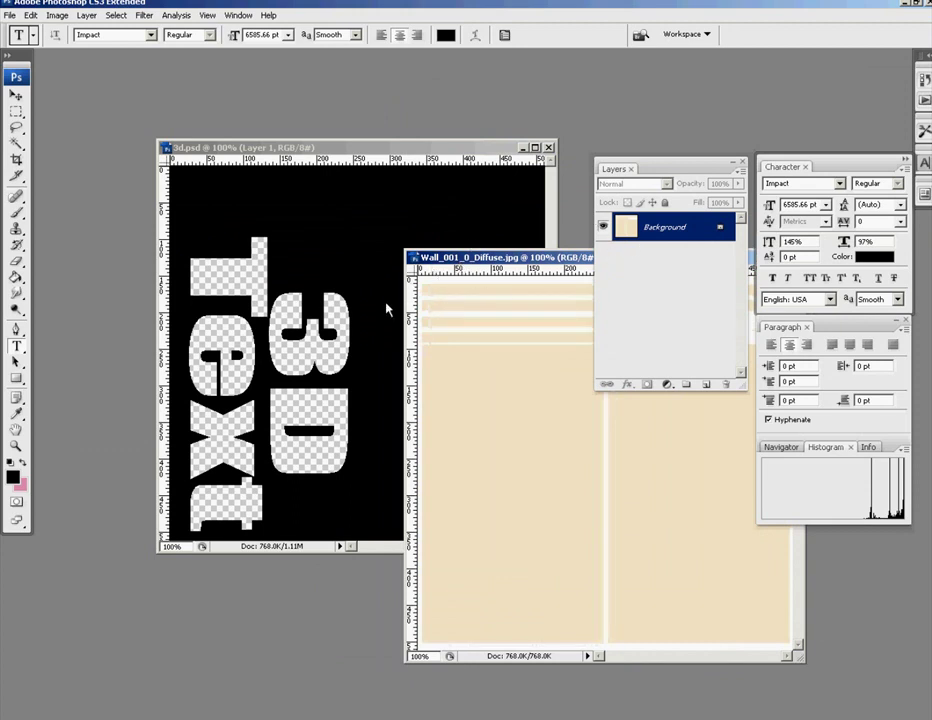
pyautogui.moveTo(537, 262); pyautogui.dragTo(372, 248)
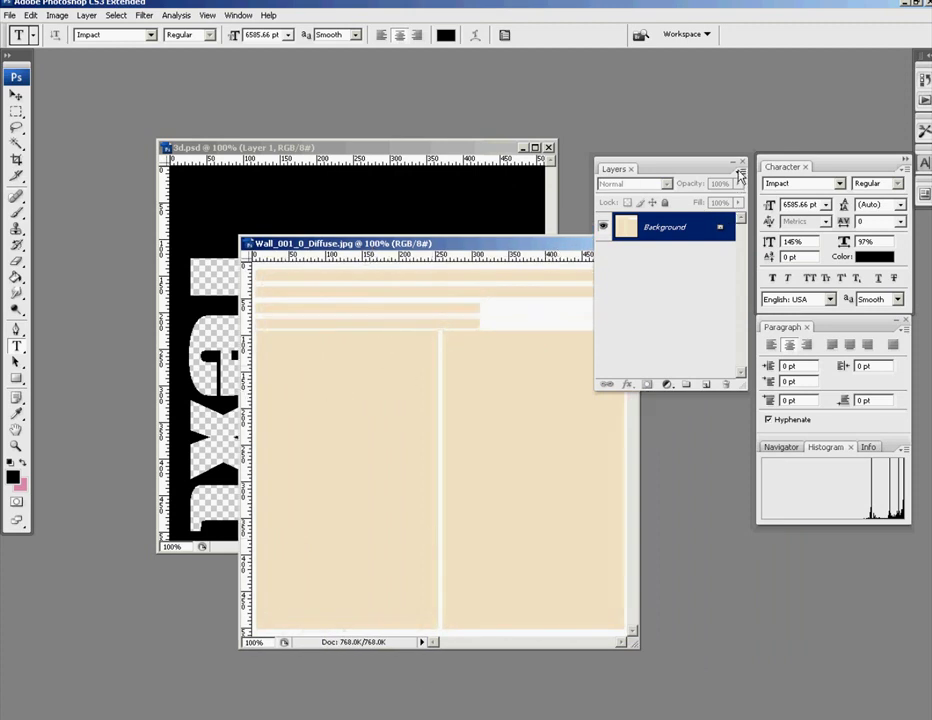
pyautogui.click(739, 175)
# Step: Create an empty Layer 1 in the wall texture and rearrange the windows and Layers panel
pyautogui.click(774, 175)
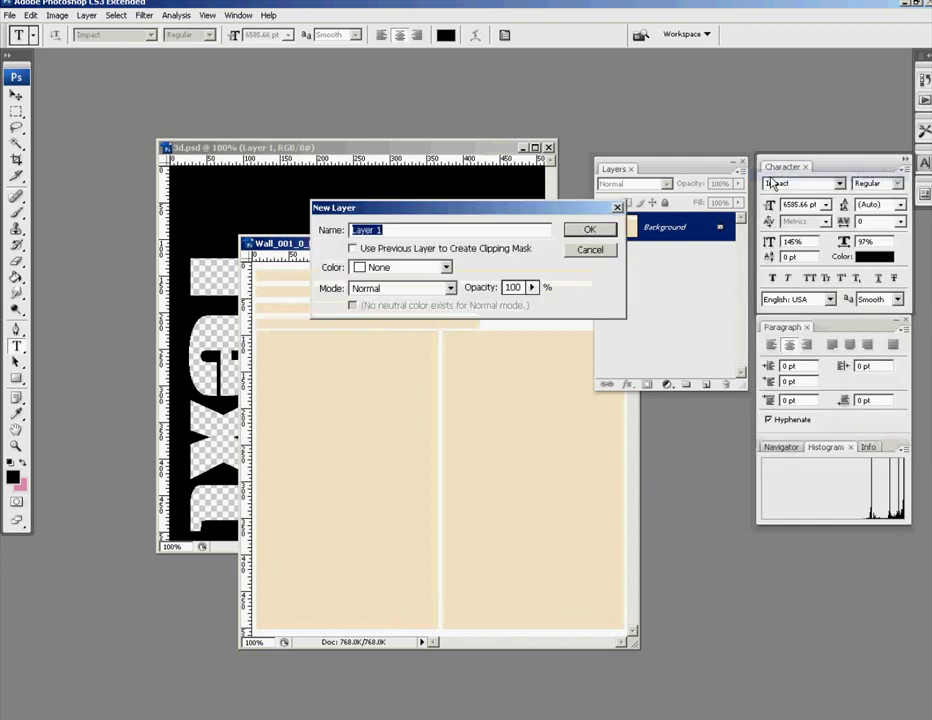
pyautogui.click(590, 230)
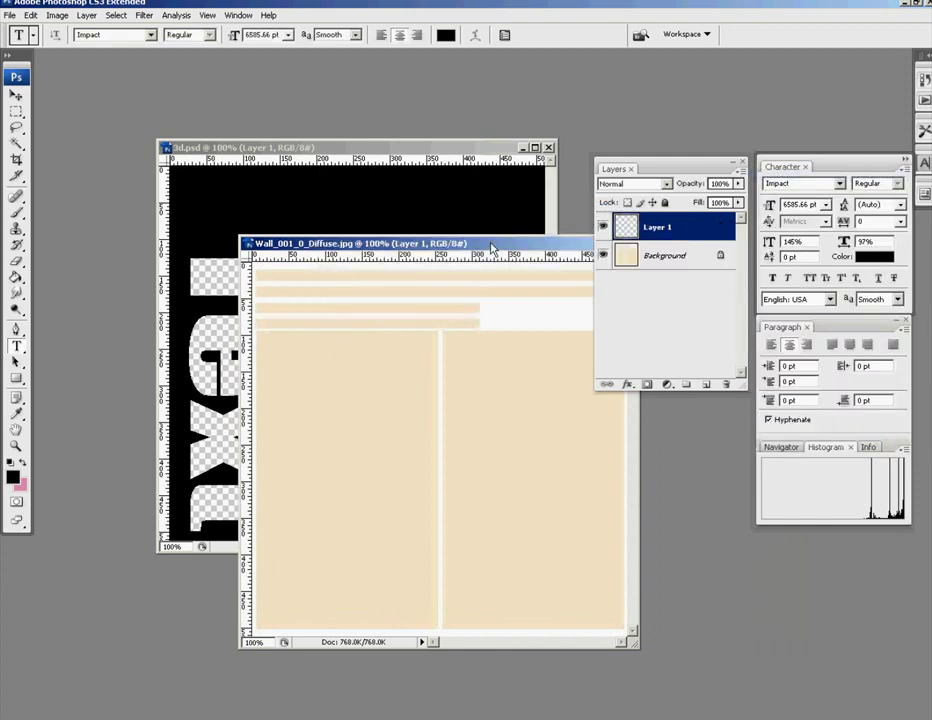
pyautogui.moveTo(492, 244); pyautogui.dragTo(660, 300)
pyautogui.moveTo(678, 162); pyautogui.dragTo(721, 97)
pyautogui.moveTo(606, 299); pyautogui.dragTo(517, 323)
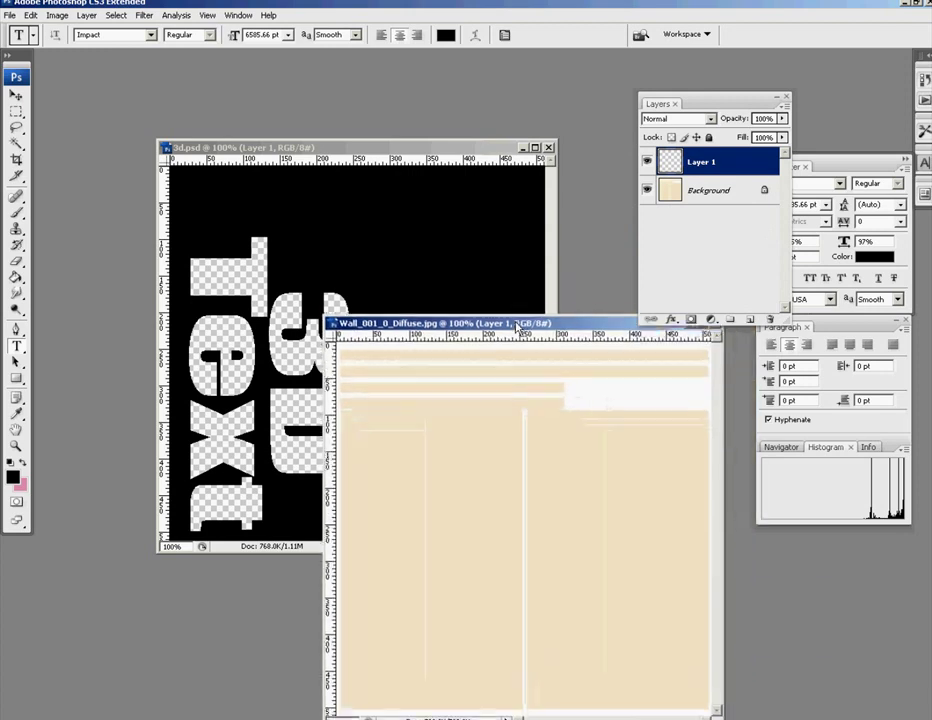
# Step: Copy the black 3D Text layer from 3d.psd into the wall texture, raised about 54 px
pyautogui.click(392, 149)
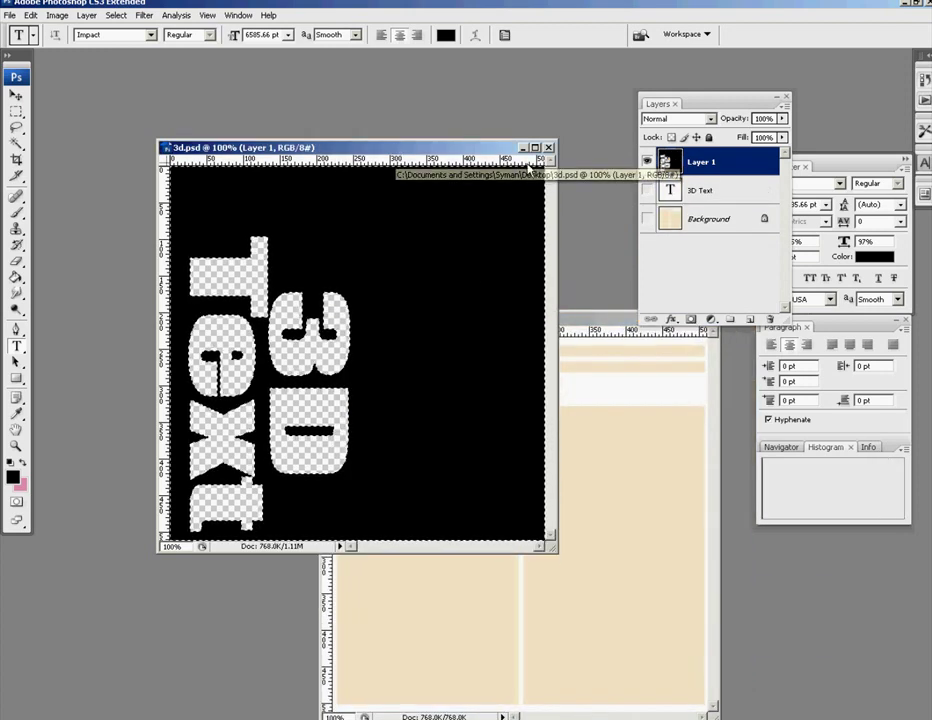
pyautogui.click(647, 190)
pyautogui.click(647, 161)
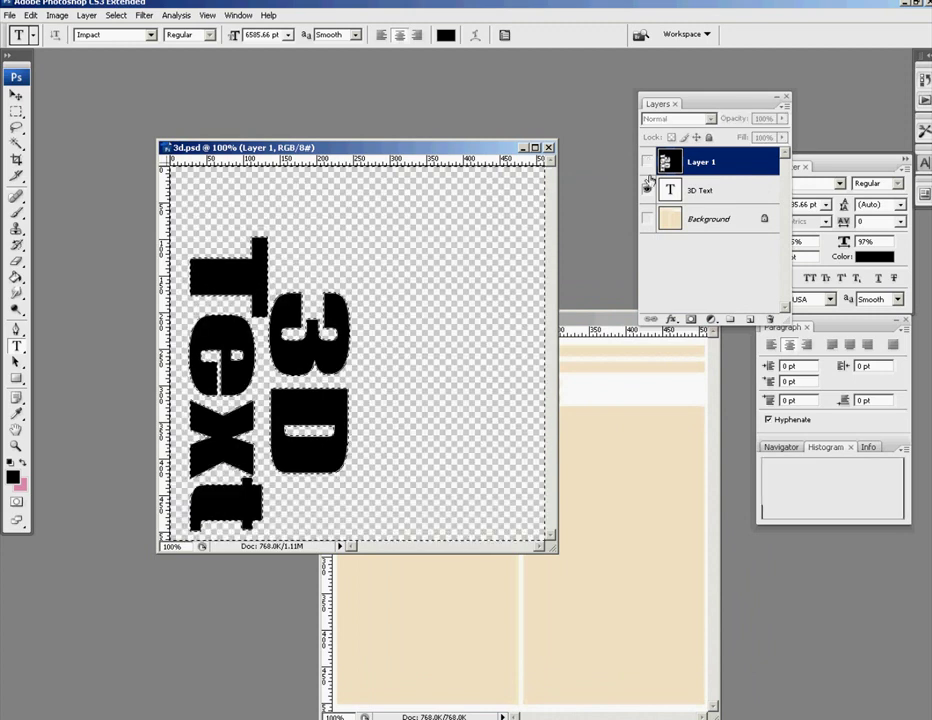
pyautogui.click(647, 161)
pyautogui.click(647, 161)
pyautogui.keyDown('shift'); pyautogui.click(718, 190); pyautogui.keyUp('shift')
pyautogui.click(718, 190)
pyautogui.click(16, 110)
pyautogui.hotkey('ctrl', 'd')
pyautogui.click(16, 95)
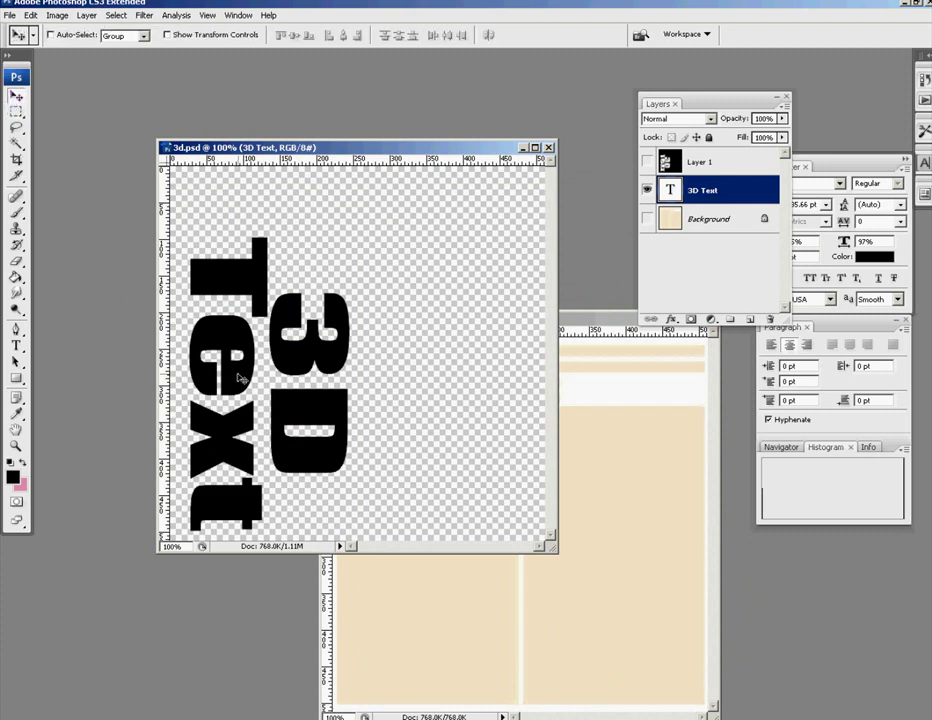
pyautogui.moveTo(240, 378); pyautogui.dragTo(395, 660)
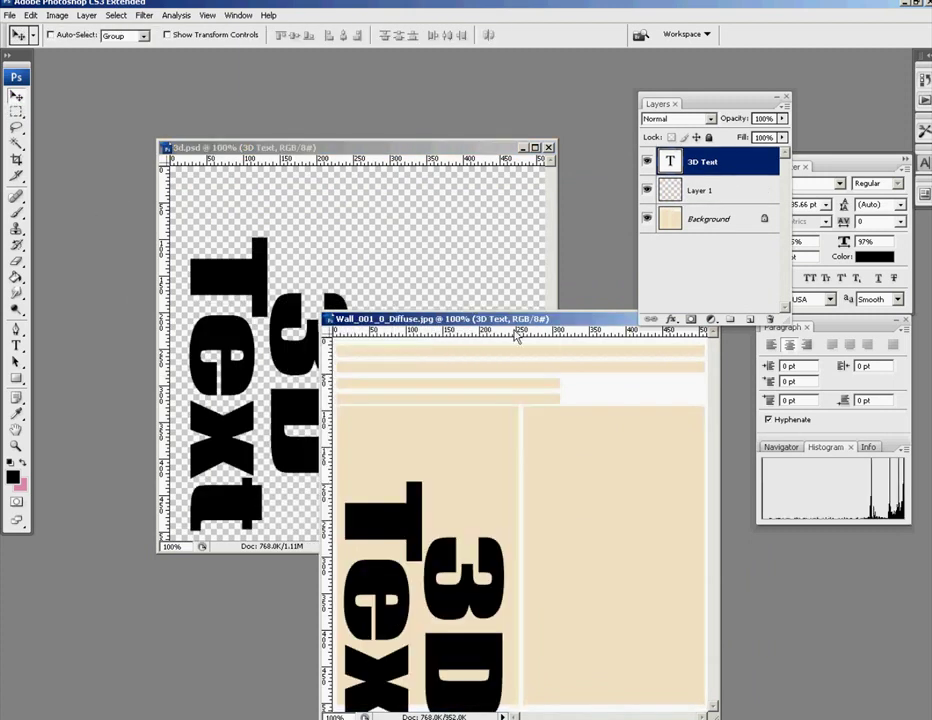
pyautogui.moveTo(512, 330); pyautogui.dragTo(446, 174)
pyautogui.moveTo(424, 430); pyautogui.dragTo(417, 361)
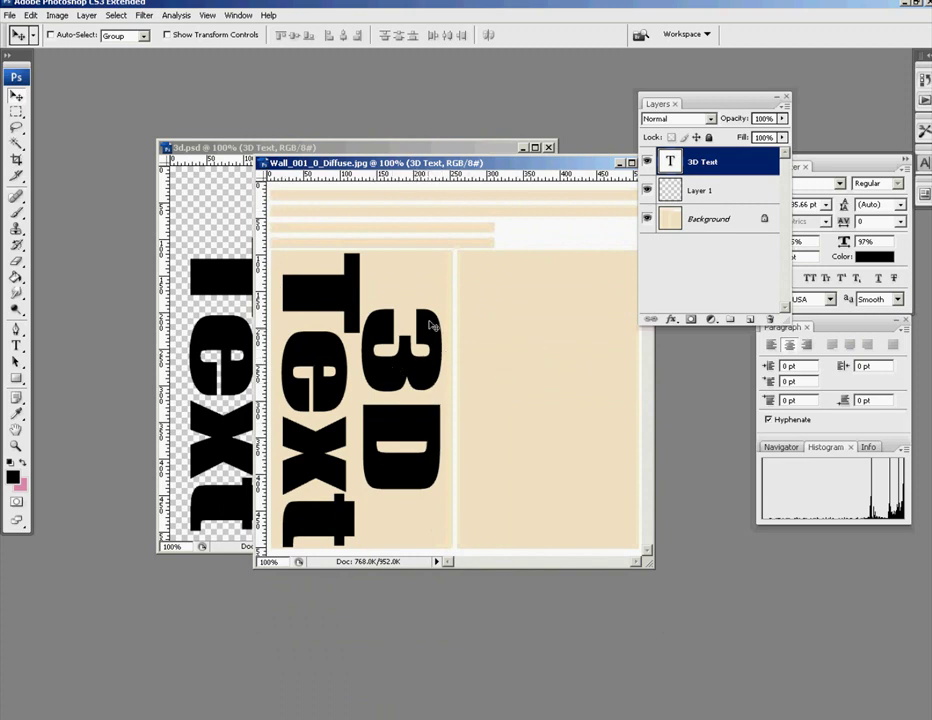
# Step: Retype the copied lettering as Make IT and update the texture on the iClone wall
pyautogui.click(17, 348)
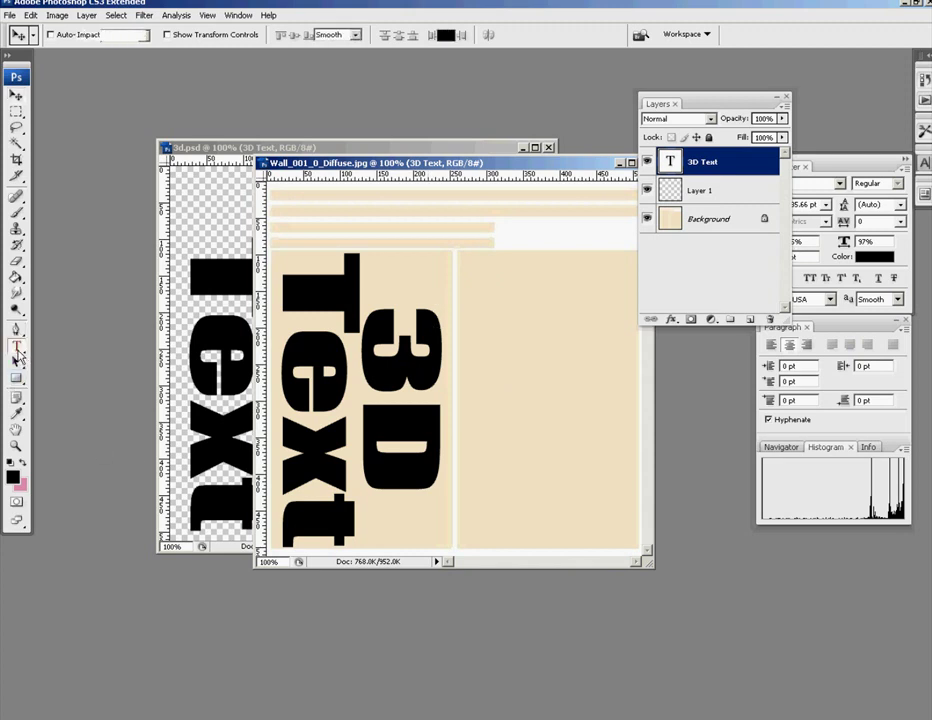
pyautogui.moveTo(330, 545); pyautogui.dragTo(391, 270)
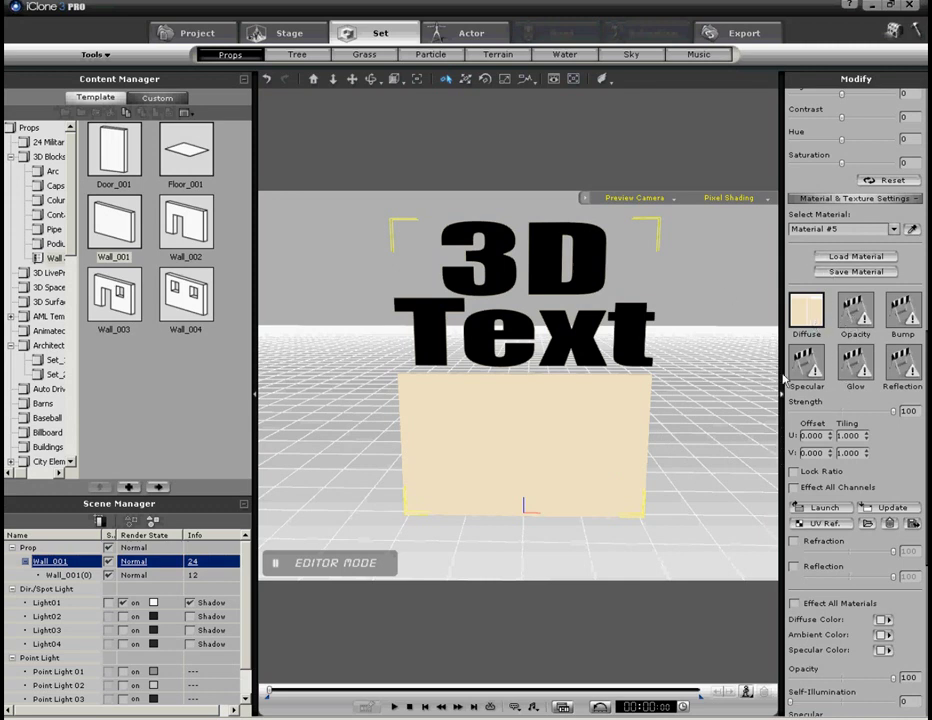
pyautogui.click(890, 508)
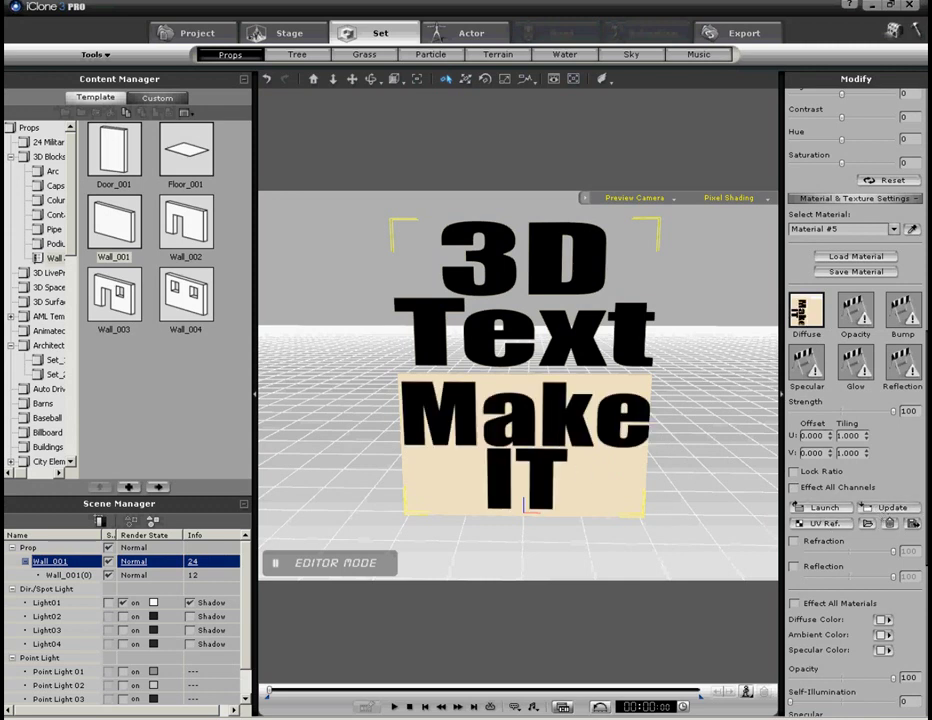
pyautogui.click(777, 716)
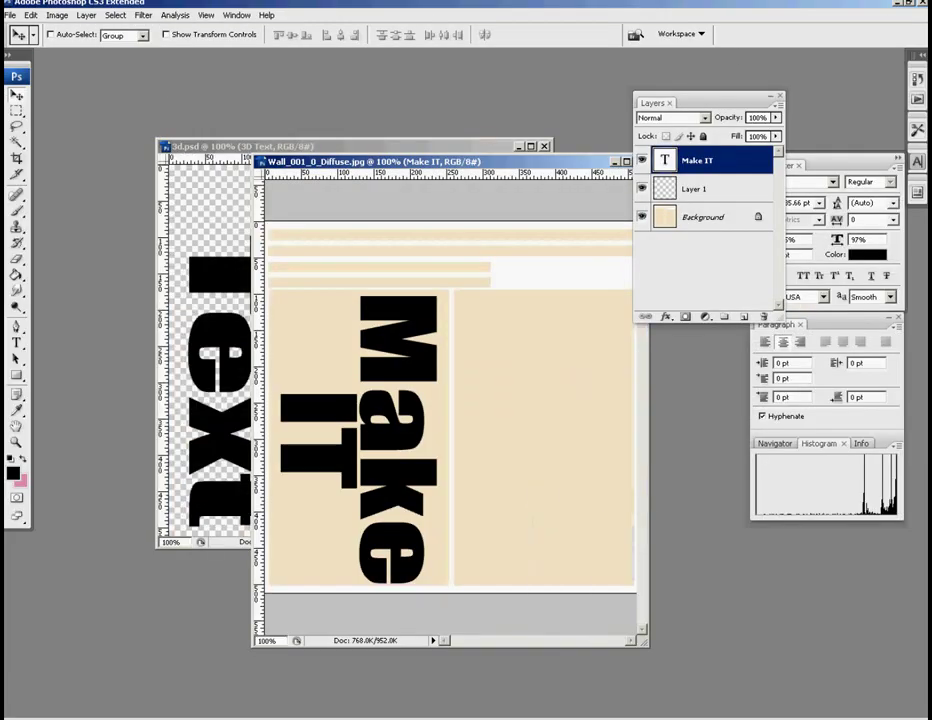
# Step: Hide Background, select the Make IT letter outline, and fill around it with black on Layer 1
pyautogui.moveTo(475, 161)
pyautogui.mouseDown()
pyautogui.moveTo(418, 154)
pyautogui.moveTo(489, 181)
pyautogui.moveTo(481, 182)
pyautogui.mouseUp()
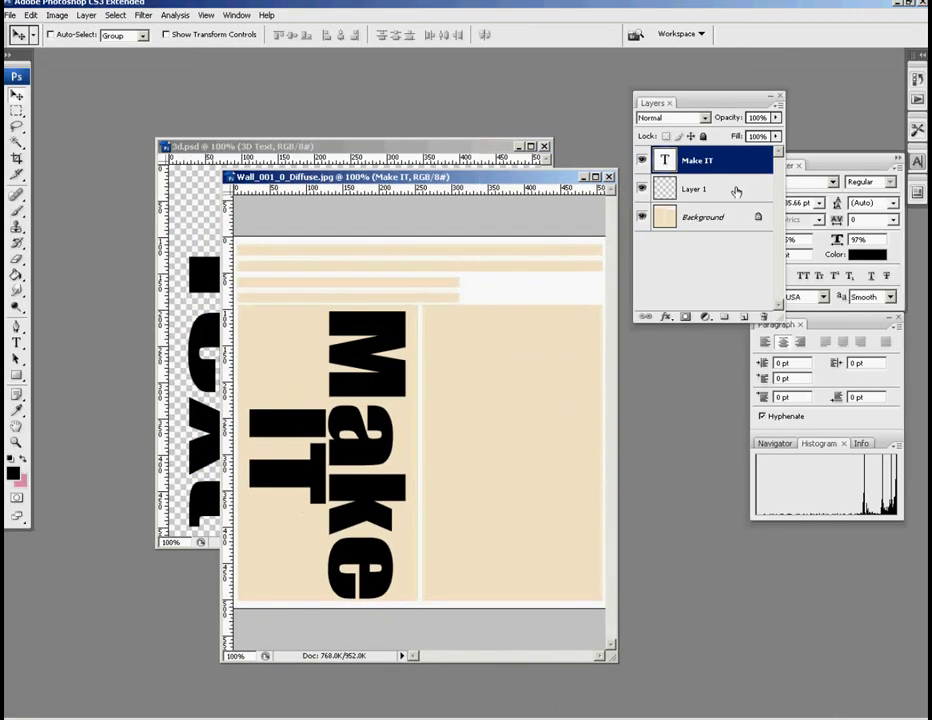
pyautogui.click(641, 217)
pyautogui.click(115, 15)
pyautogui.click(700, 189)
pyautogui.keyDown('ctrl'); pyautogui.click(664, 160); pyautogui.keyUp('ctrl')
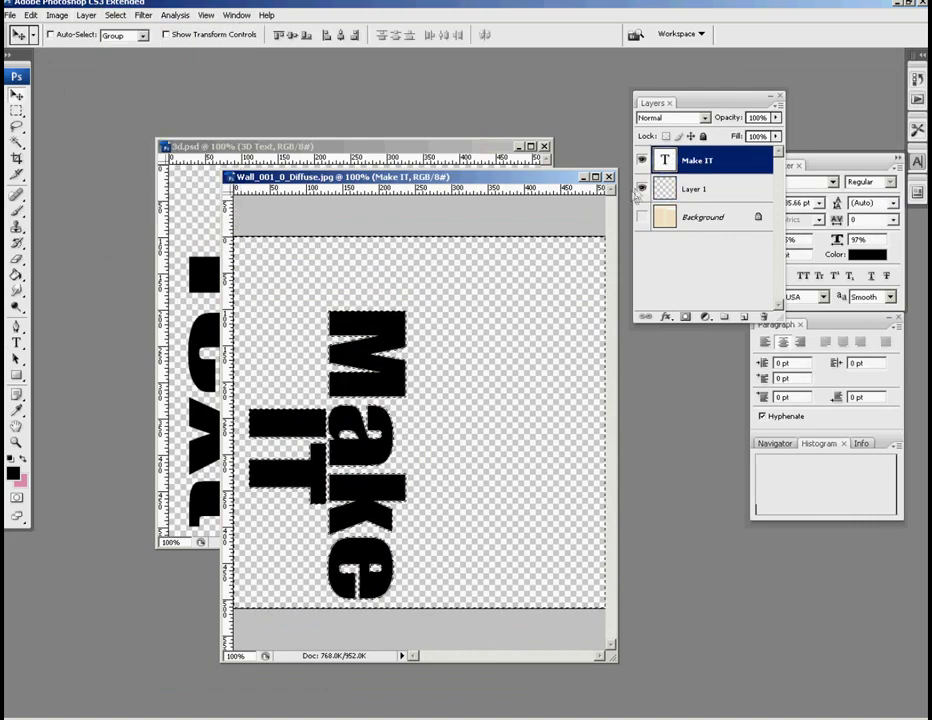
pyautogui.click(700, 189)
pyautogui.click(641, 160)
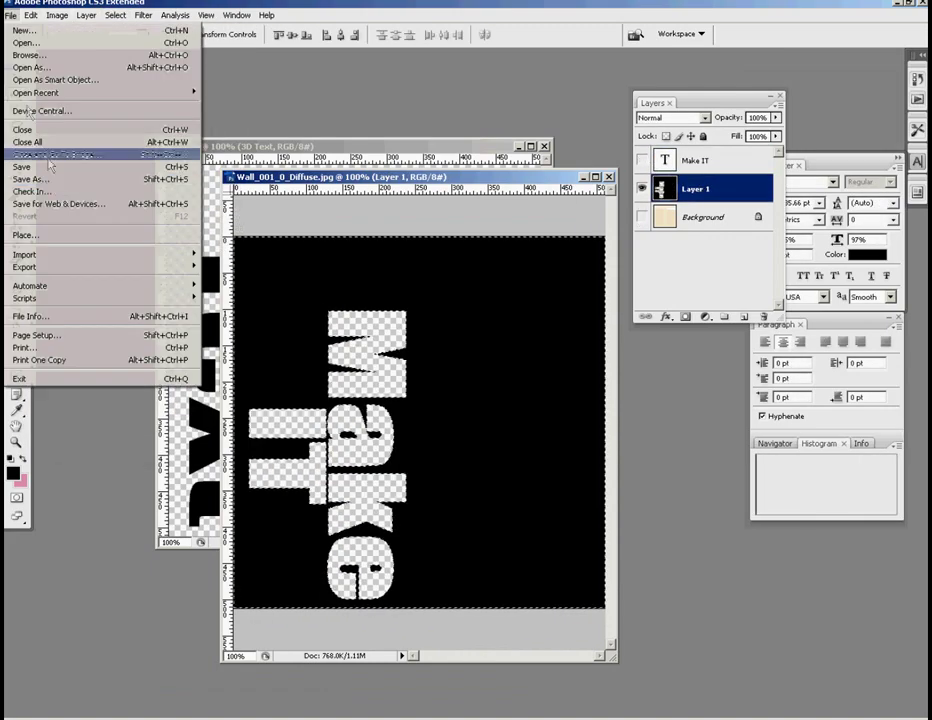
pyautogui.click(70, 152)
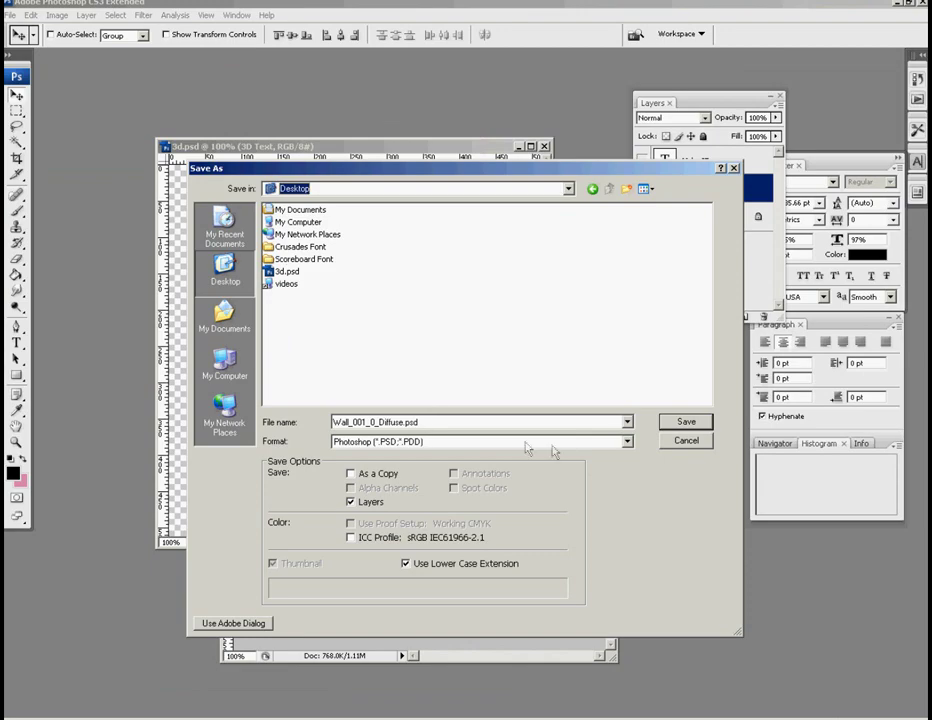
# Step: Save the mask as a JPEG named make, replacing the existing file
pyautogui.click(526, 445)
pyautogui.click(480, 544)
pyautogui.doubleClick(424, 421)
pyautogui.write('make')
pyautogui.press('Return')
pyautogui.click(398, 276)
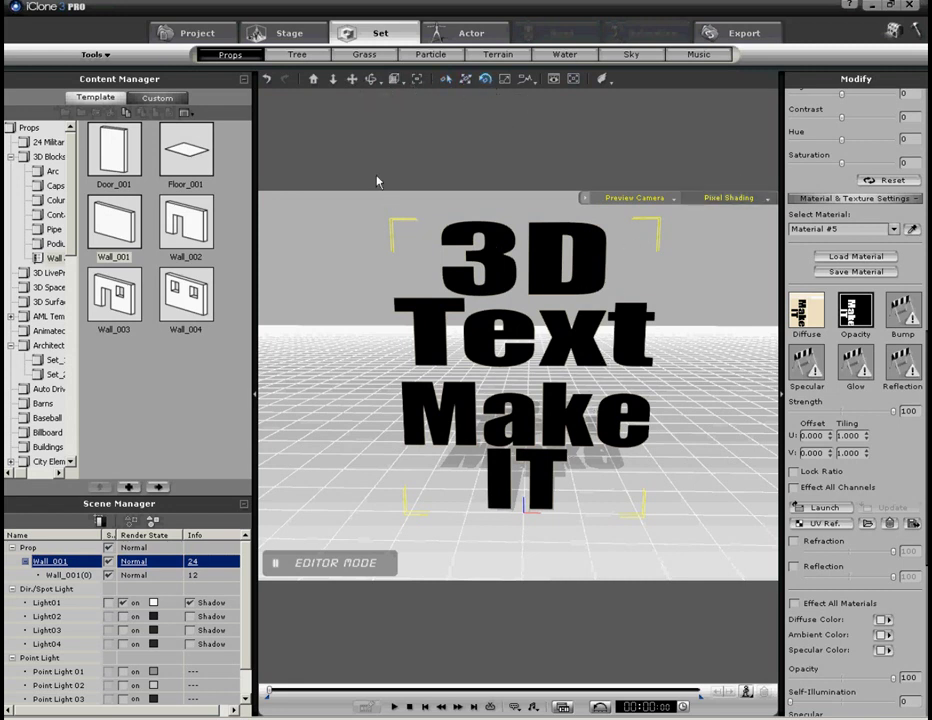
# Step: Tilt the text wall to X rotation 317 and move it near the camera at 6, -692, -172
pyautogui.moveTo(367, 221); pyautogui.dragTo(724, 628)
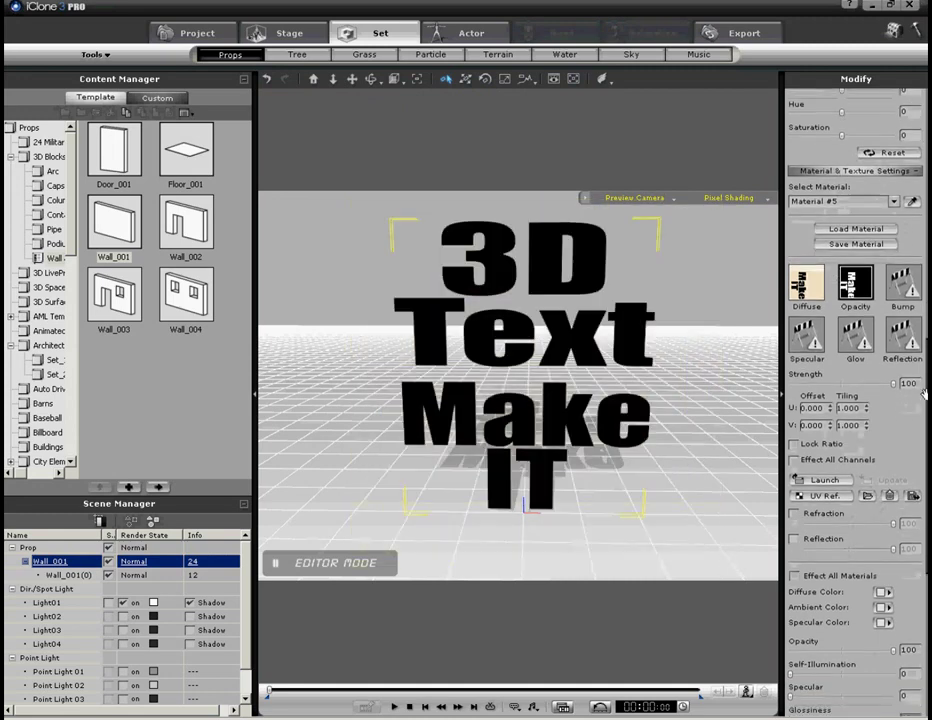
pyautogui.scroll(6, 843, 345)
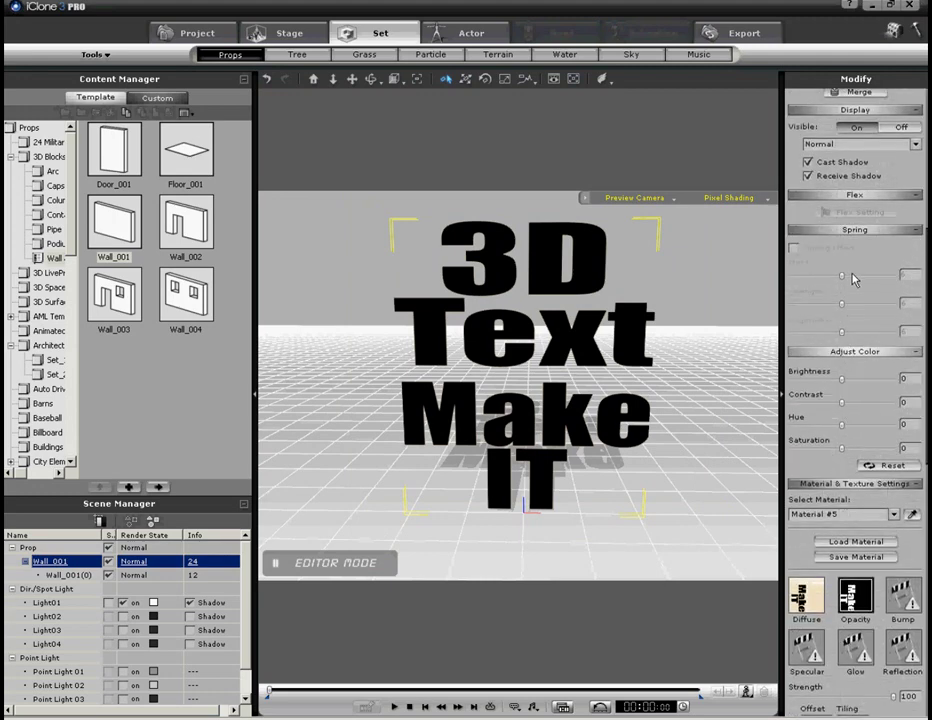
pyautogui.scroll(6, 838, 338)
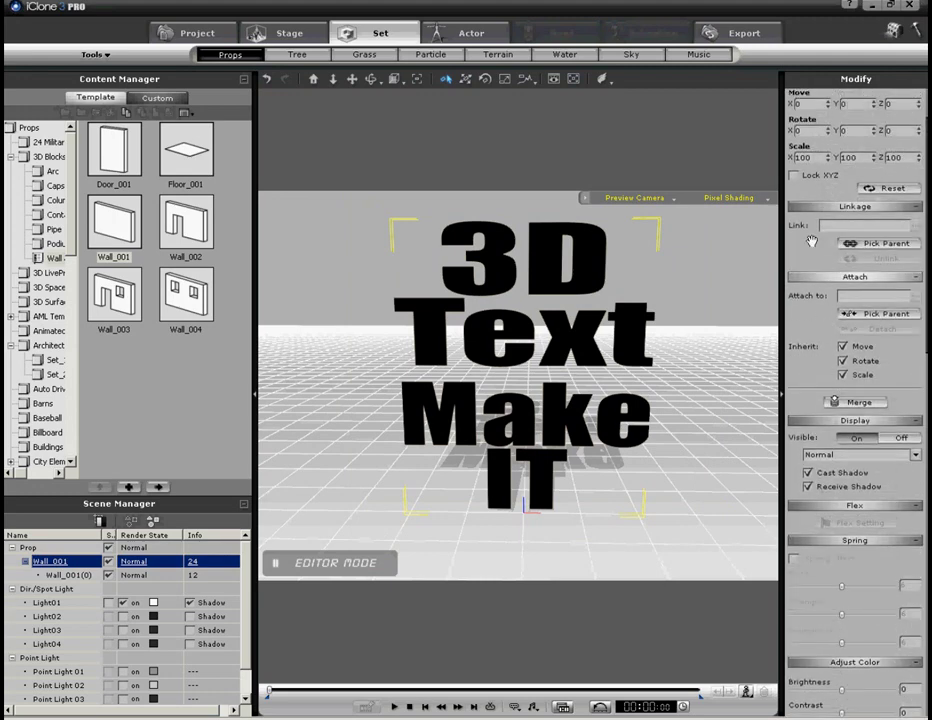
pyautogui.scroll(3, 829, 328)
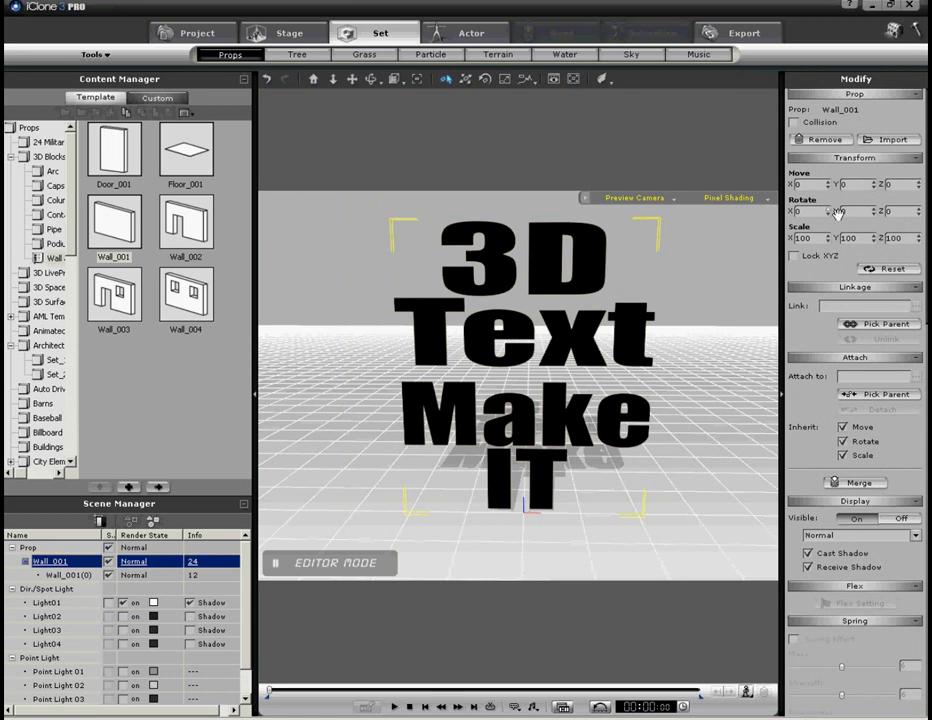
pyautogui.moveTo(828, 215); pyautogui.dragTo(828, 215)
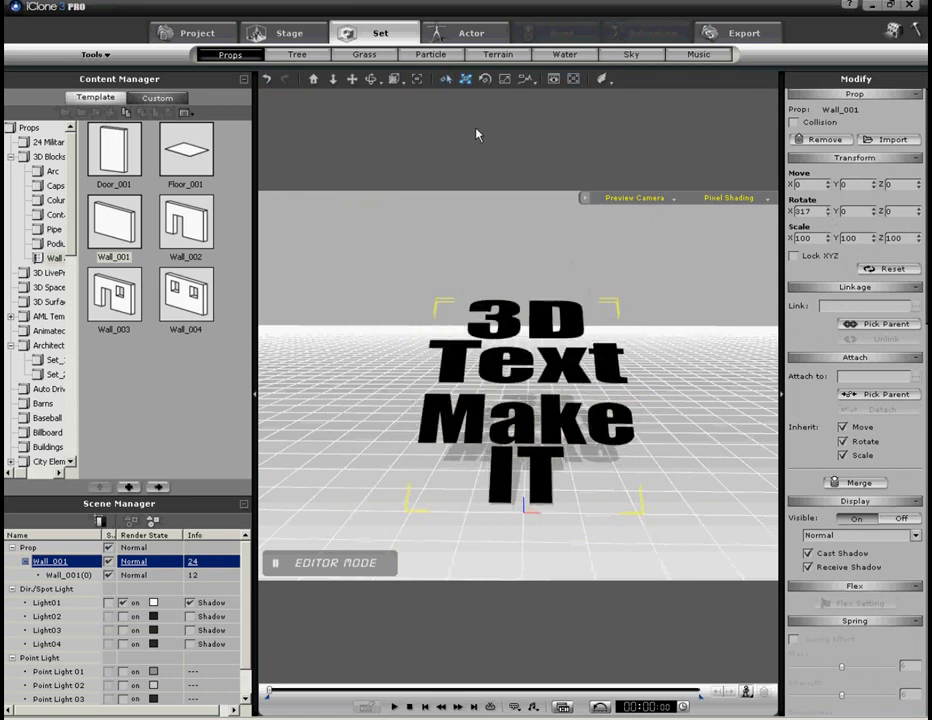
pyautogui.moveTo(528, 372); pyautogui.dragTo(501, 558)
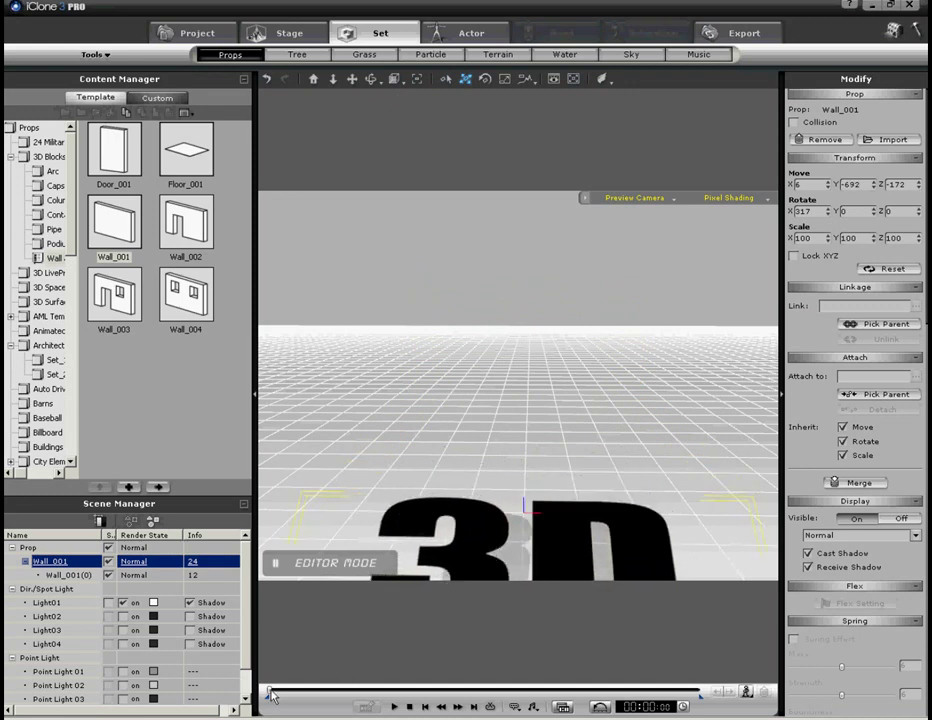
# Step: At about 7 s, key the wall far back at -74, 2482, 928, then rewind and play it
pyautogui.moveTo(270, 695); pyautogui.dragTo(365, 692)
pyautogui.moveTo(425, 545); pyautogui.dragTo(526, 344)
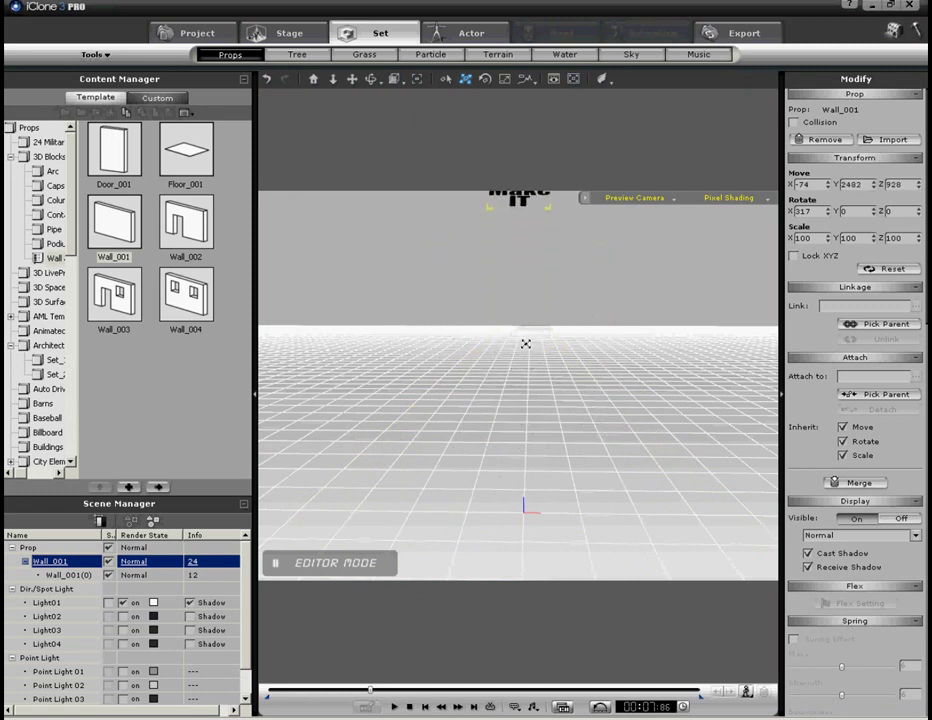
pyautogui.click(409, 708)
pyautogui.click(397, 707)
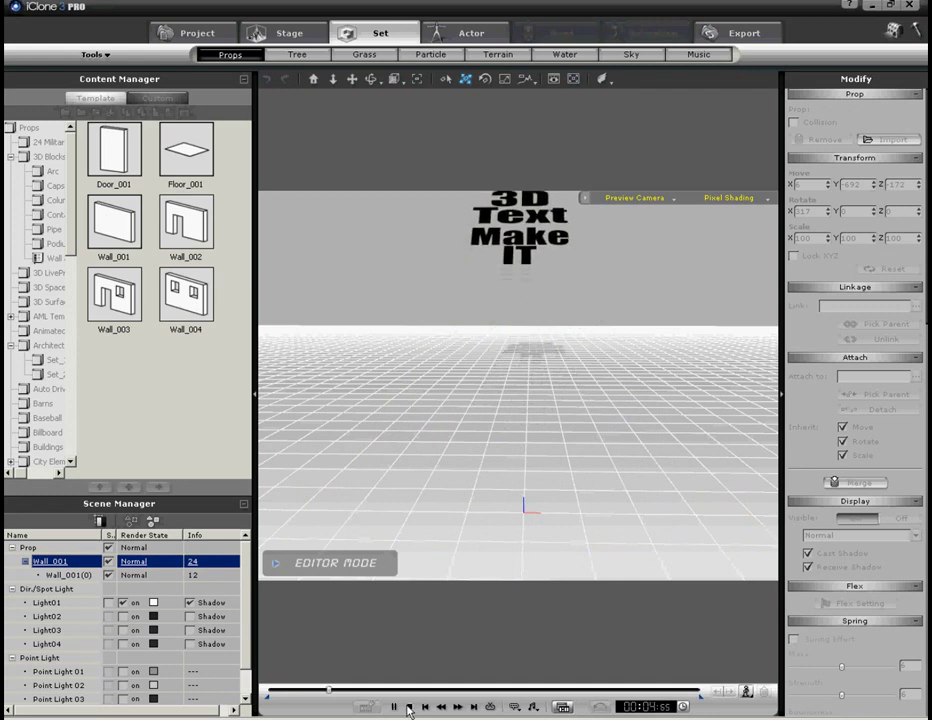
pyautogui.click(409, 708)
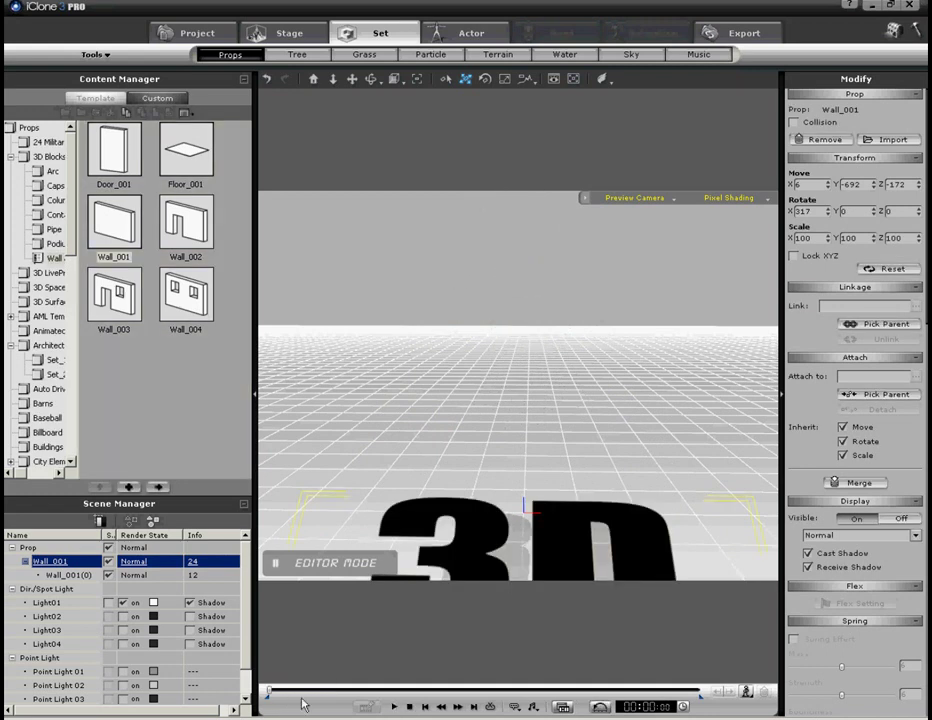